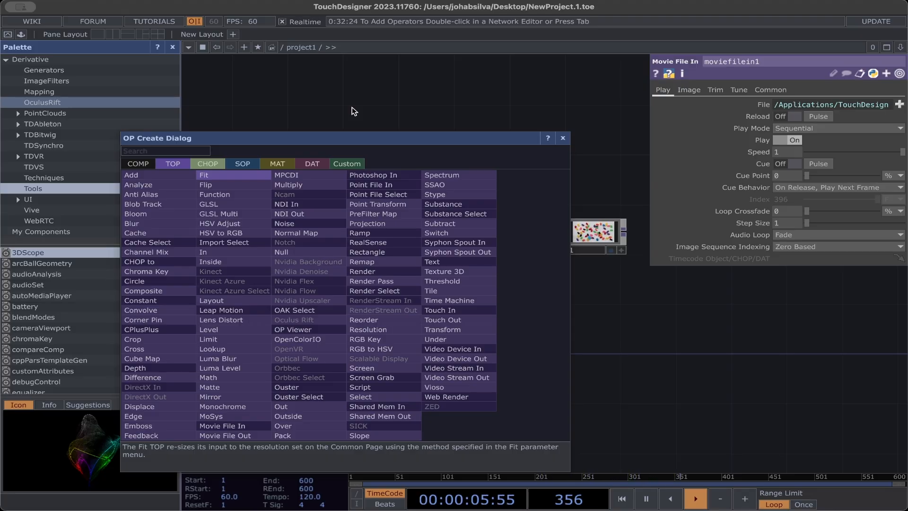
Browse the available operators in the CHOP, SOP, MAT, DAT, Custom, COMP and TOP families of the OP Create Dialog.
left_click_drag(296, 138, 373, 67)
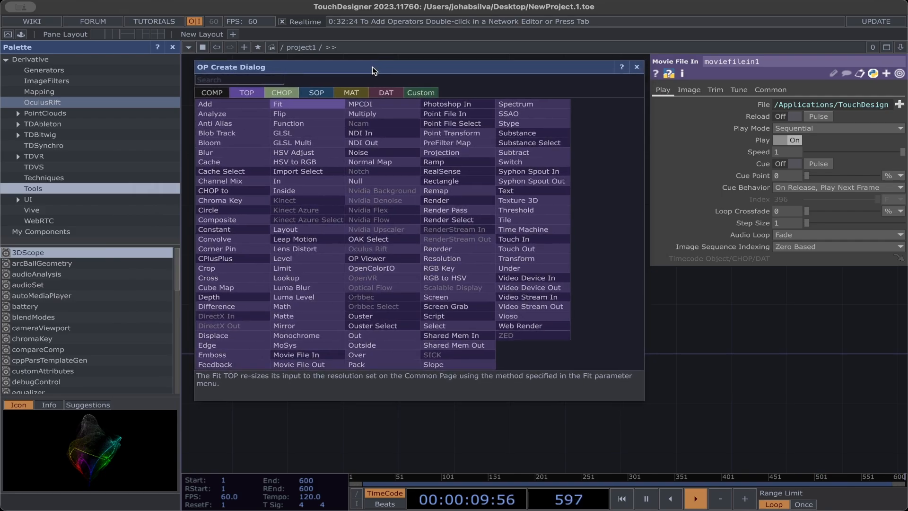
left_click(282, 92)
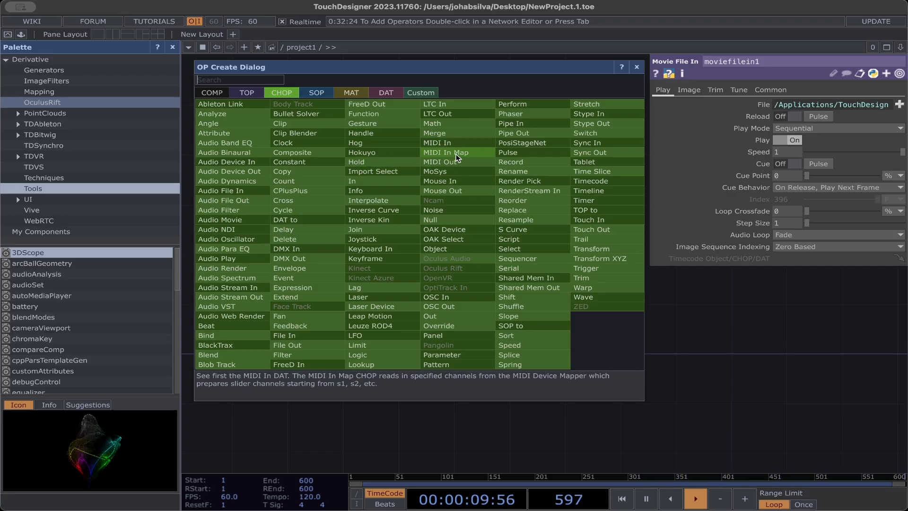
left_click(315, 92)
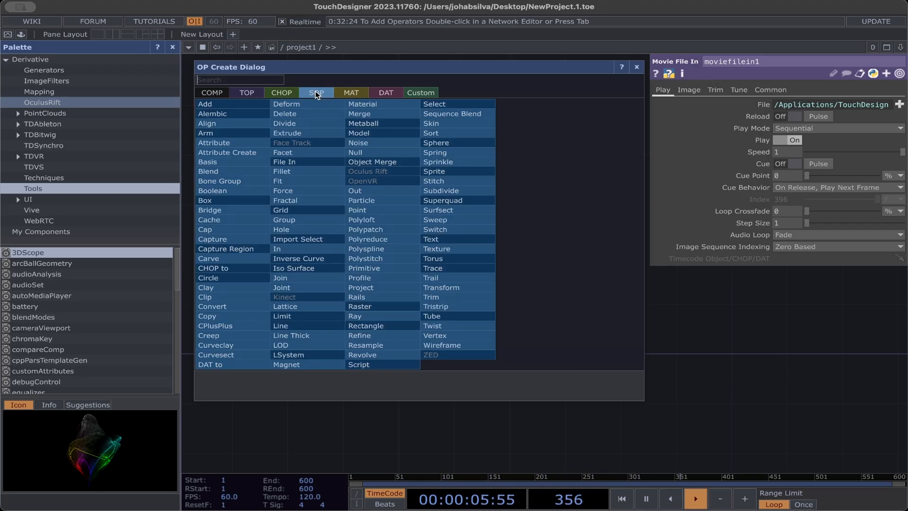
left_click(350, 94)
left_click(376, 92)
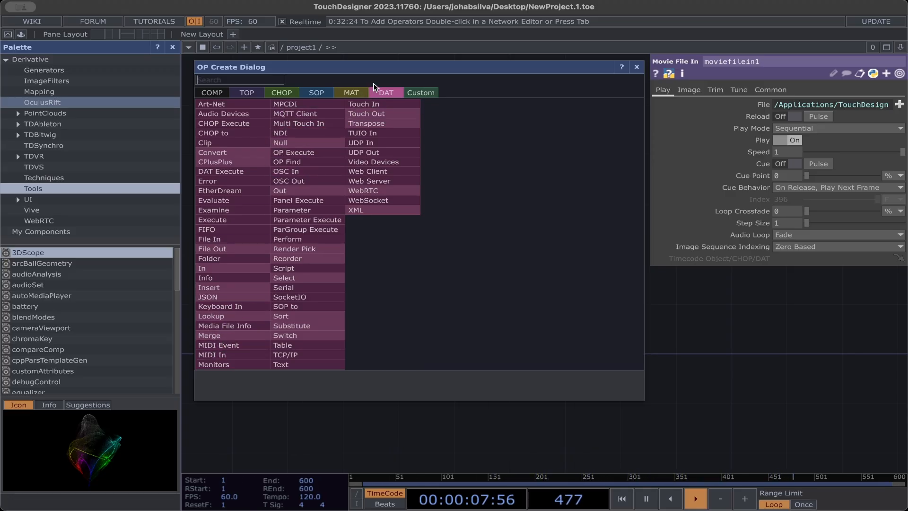
left_click(412, 96)
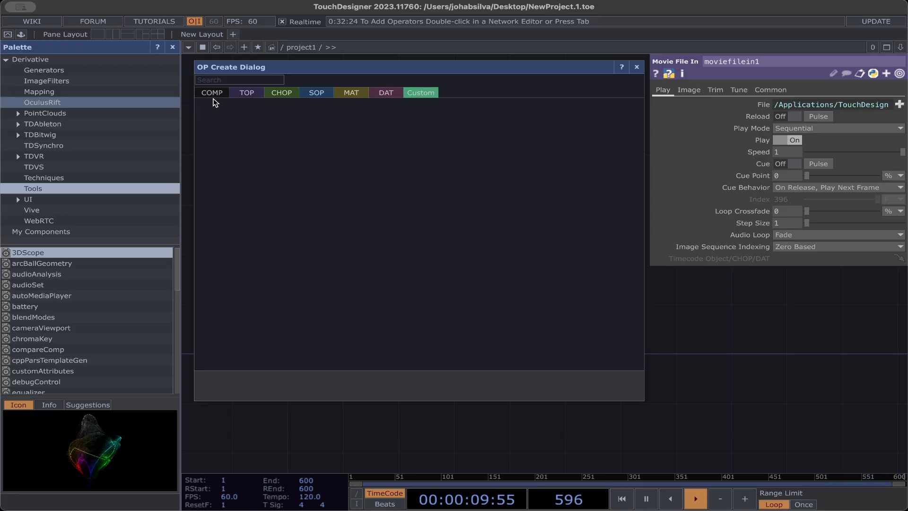
left_click(214, 92)
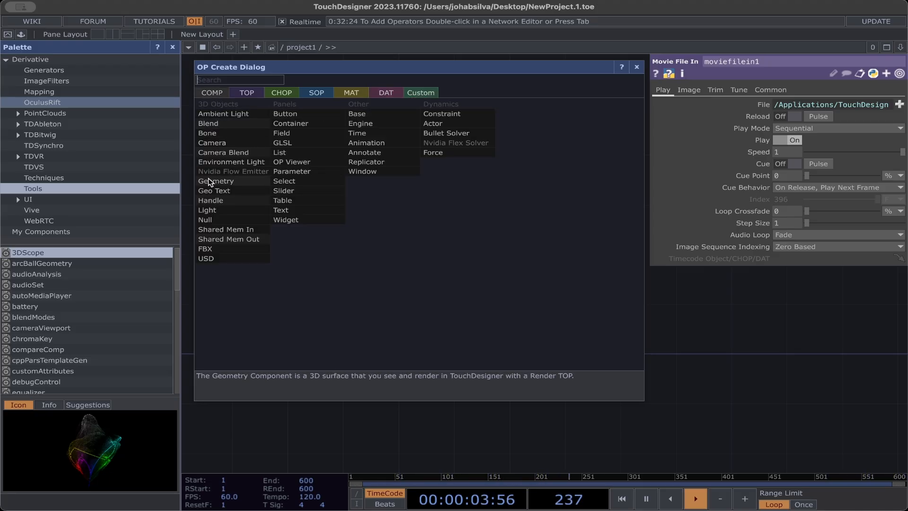
left_click(248, 94)
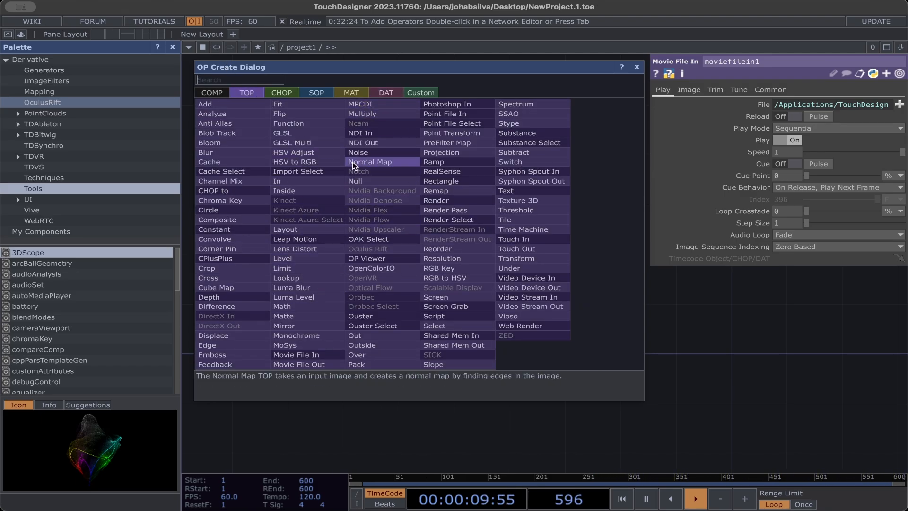
left_click(282, 93)
left_click(313, 103)
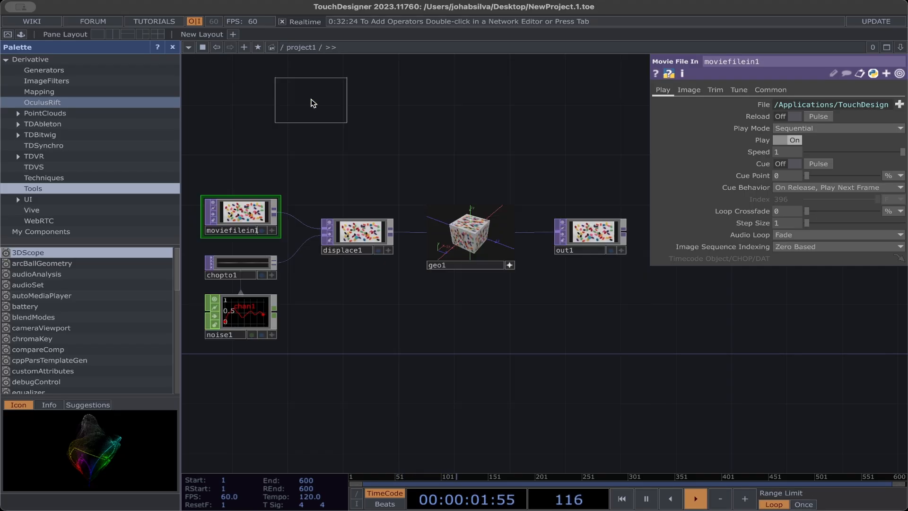
left_click(279, 137)
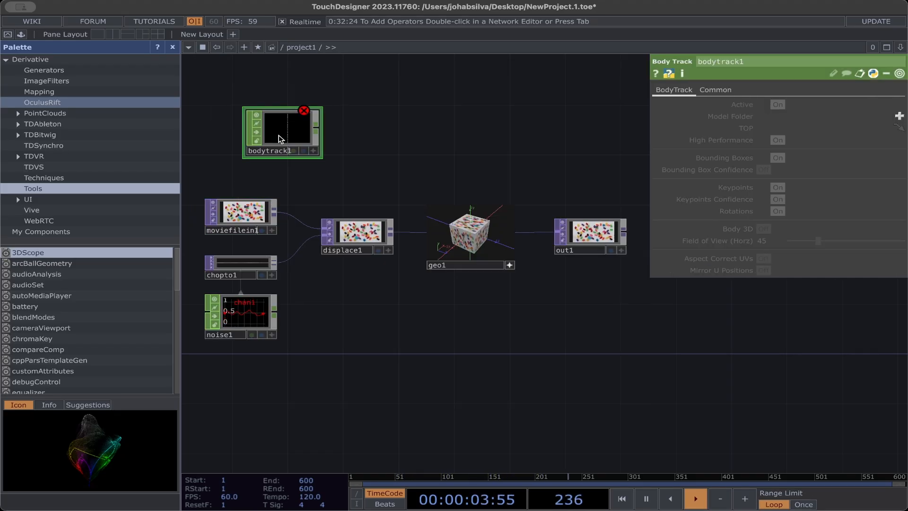
key("Delete")
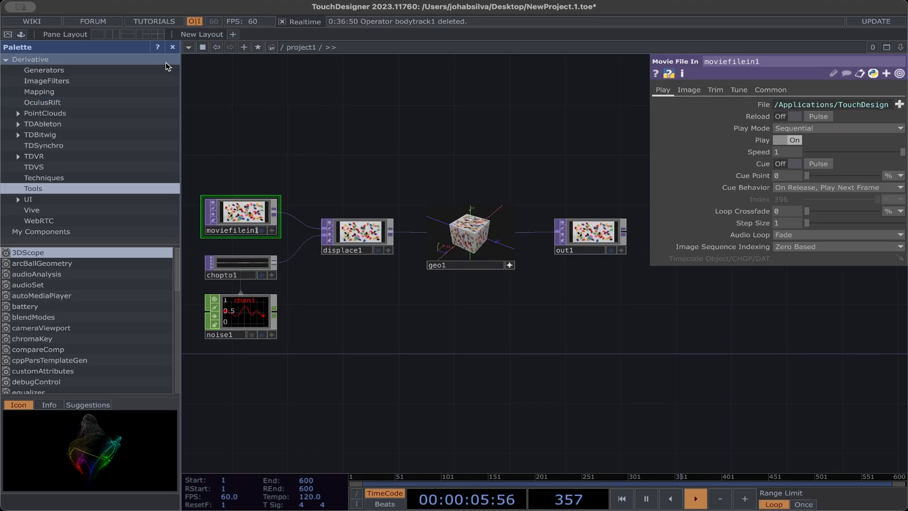
Add the tdAbletonPackage component from the TDAbleton Live 11+ palette collection to the network, below the displace1 and geo1 nodes.
left_click(33, 69)
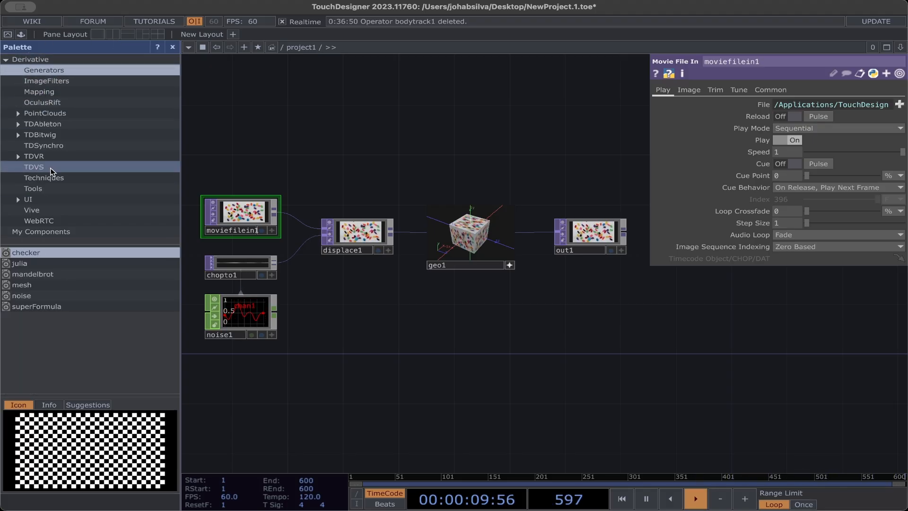
left_click(18, 124)
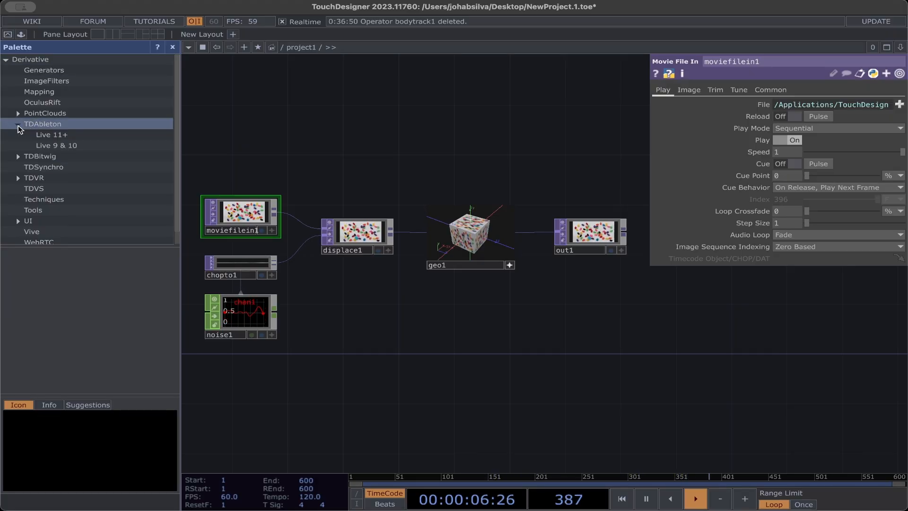
left_click(52, 135)
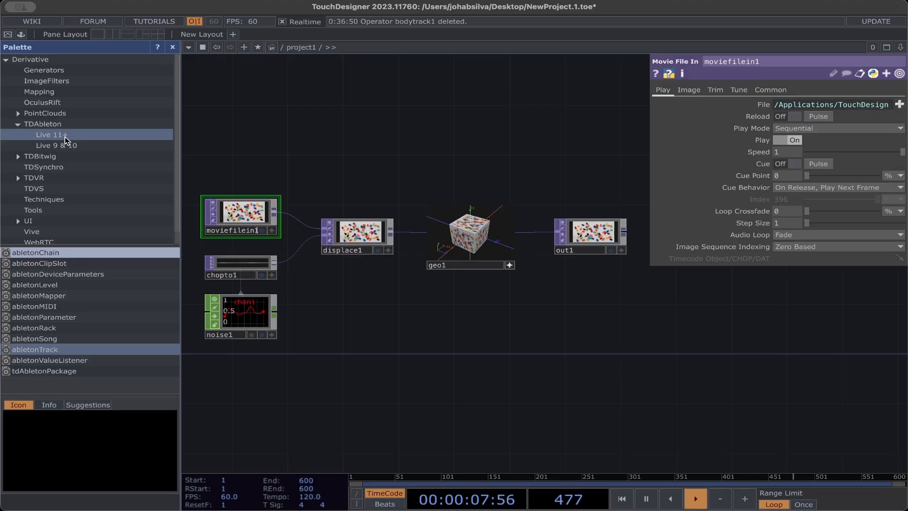
scroll(77, 179, "down", 1)
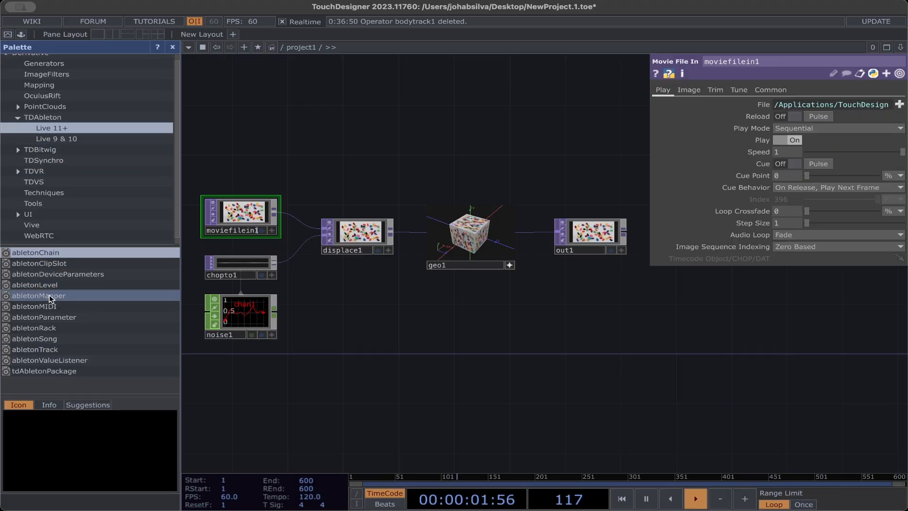
left_click(41, 255)
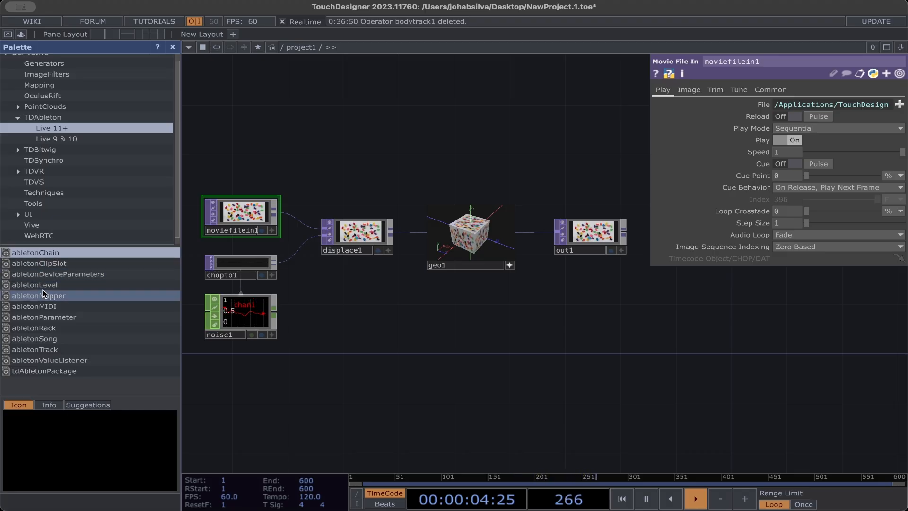
left_click(46, 264)
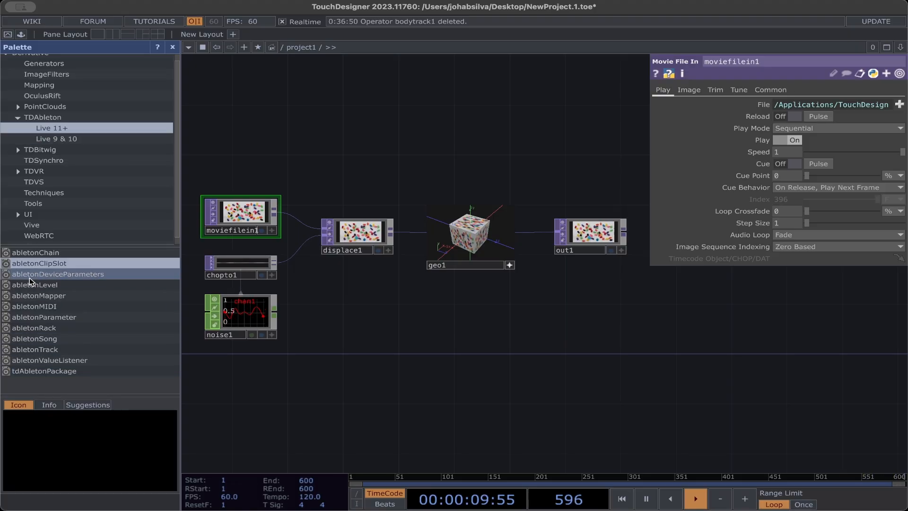
left_click(42, 374)
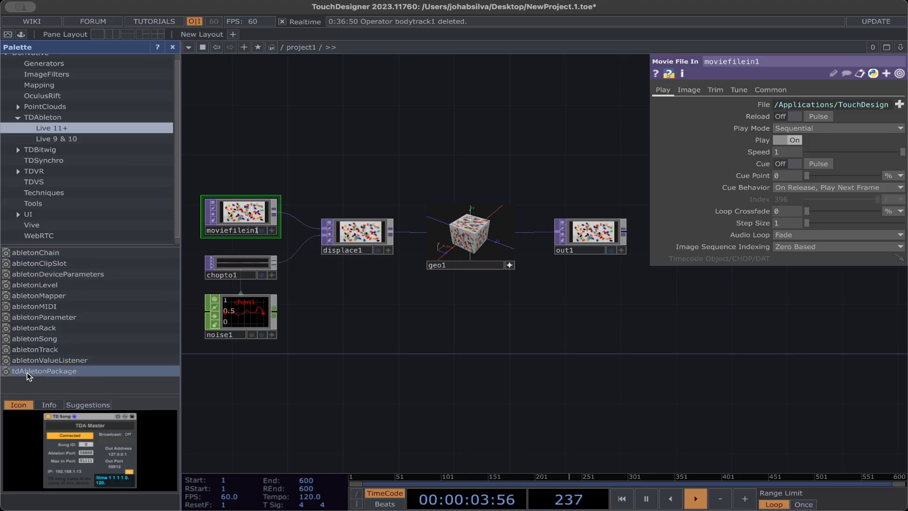
left_click_drag(46, 373, 363, 317)
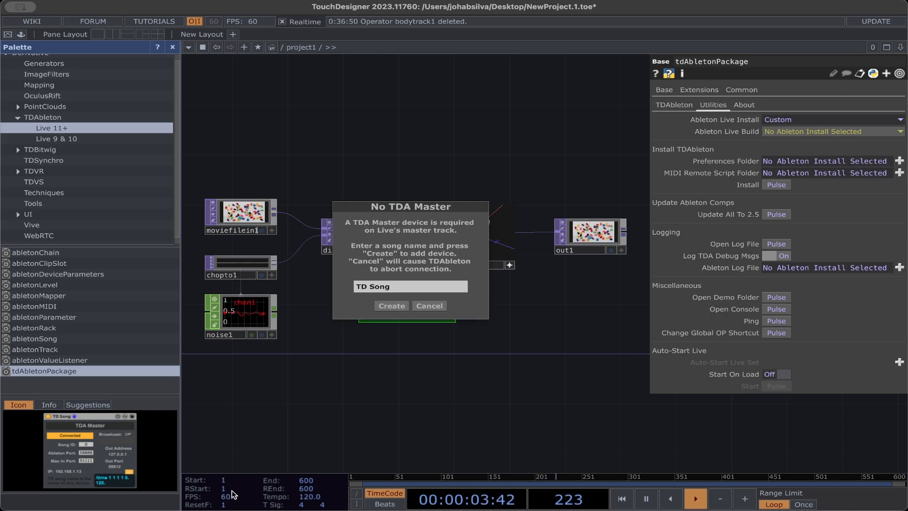
Look at the Main track in Ableton Live, and in TouchDesigner request the required TDA Master device with the song name TD Song.
key("super+Tab")
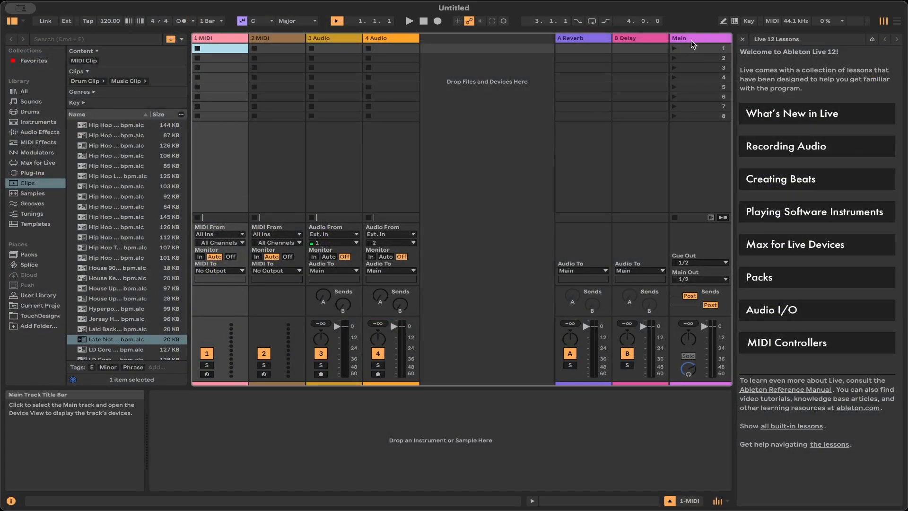
left_click(701, 168)
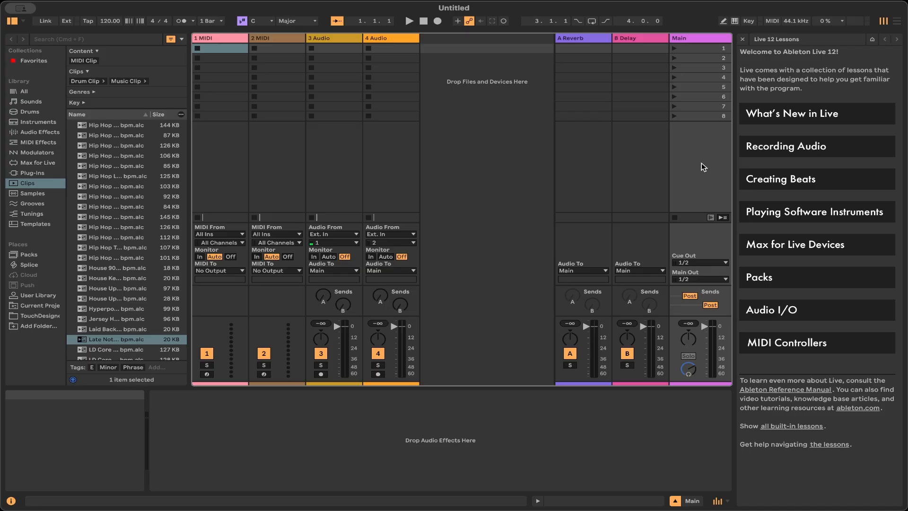
left_click(591, 132)
left_click(682, 145)
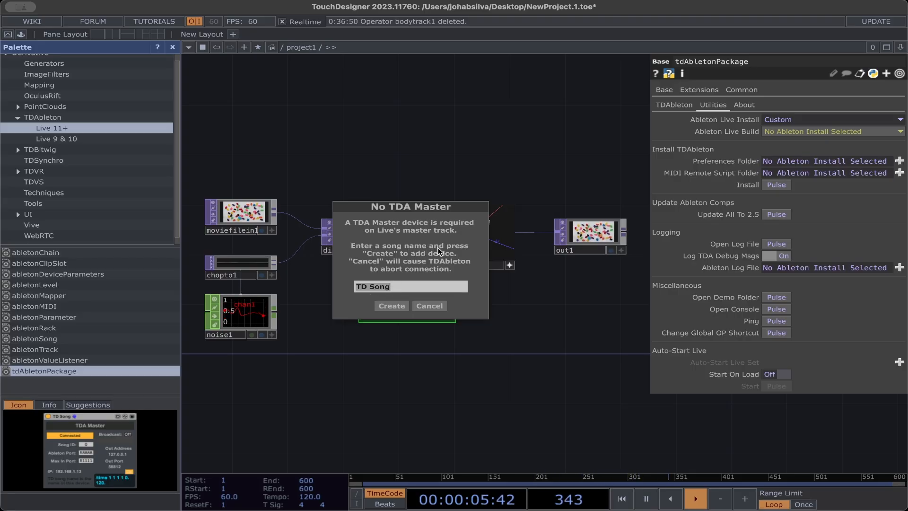
left_click(391, 306)
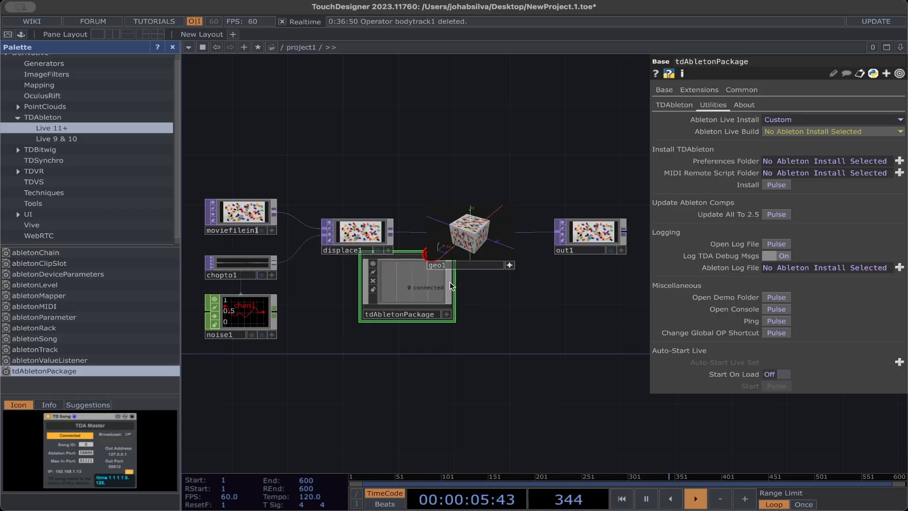
Move the tdAbletonPackage node to free space below displace1 and set its Ableton Live Install to Ableton Live 12 Suite.app.
left_click_drag(449, 283, 401, 329)
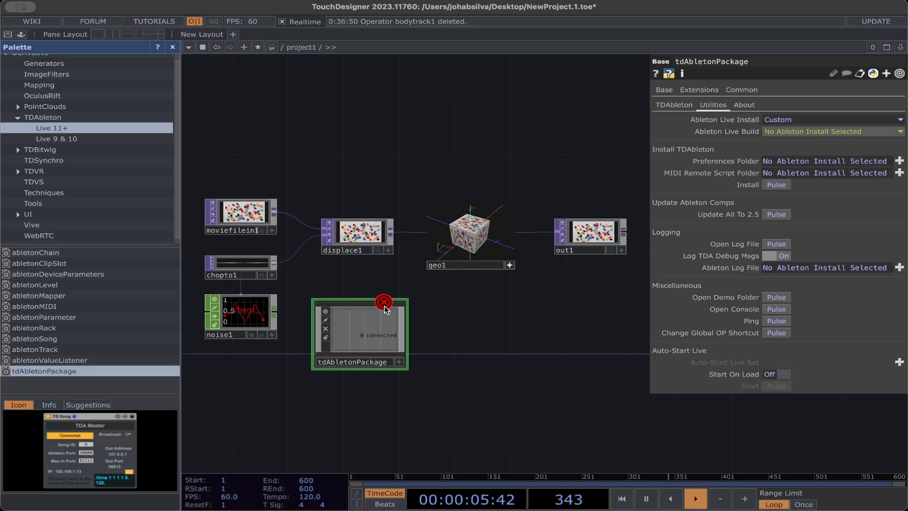
left_click_drag(384, 308, 407, 315)
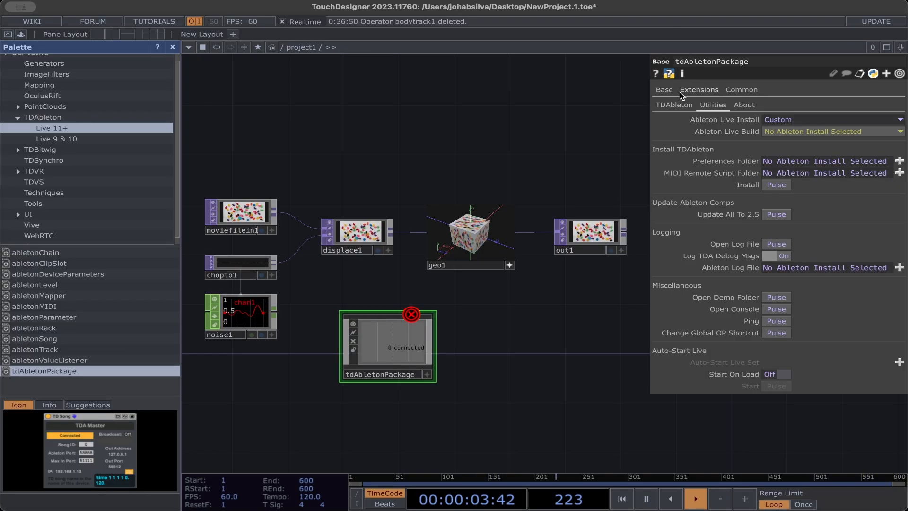
left_click(674, 105)
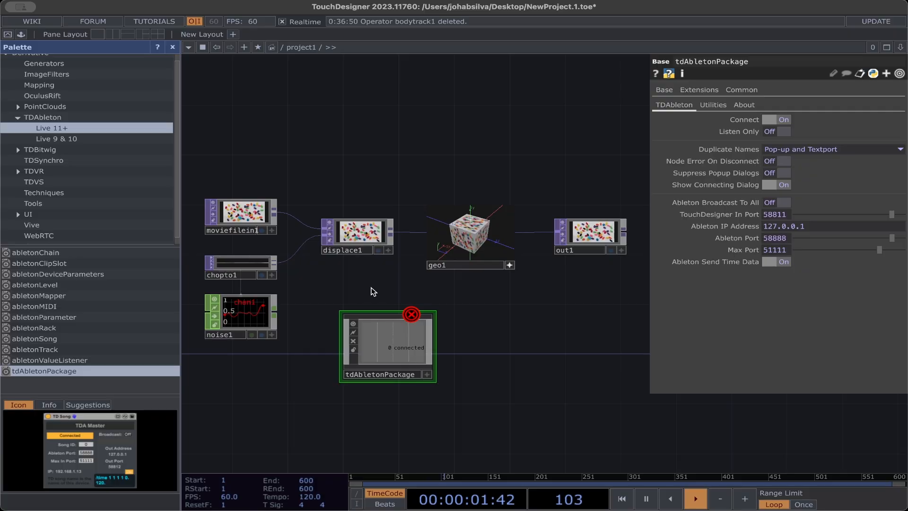
left_click(709, 105)
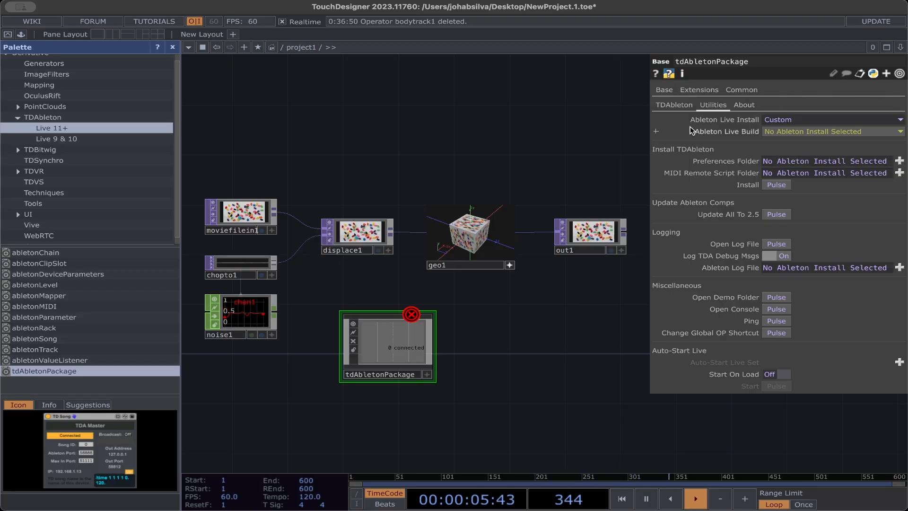
left_click(900, 121)
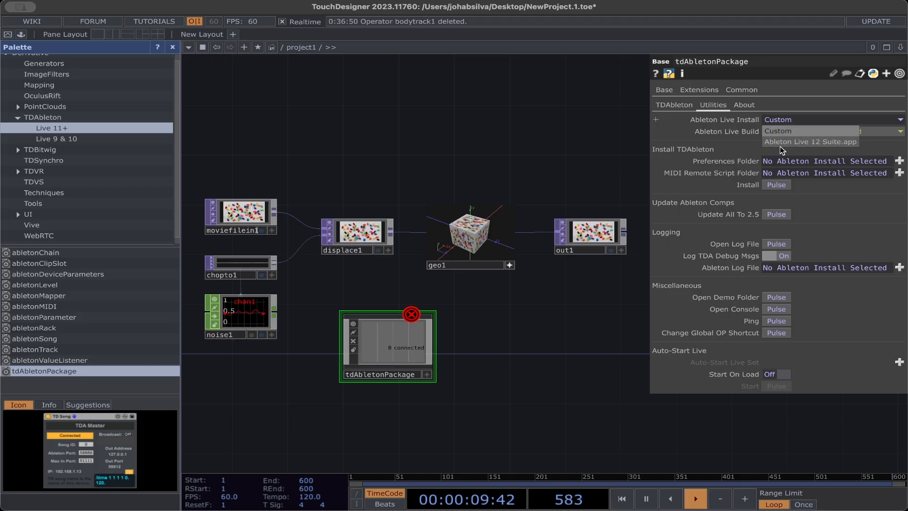
left_click(819, 145)
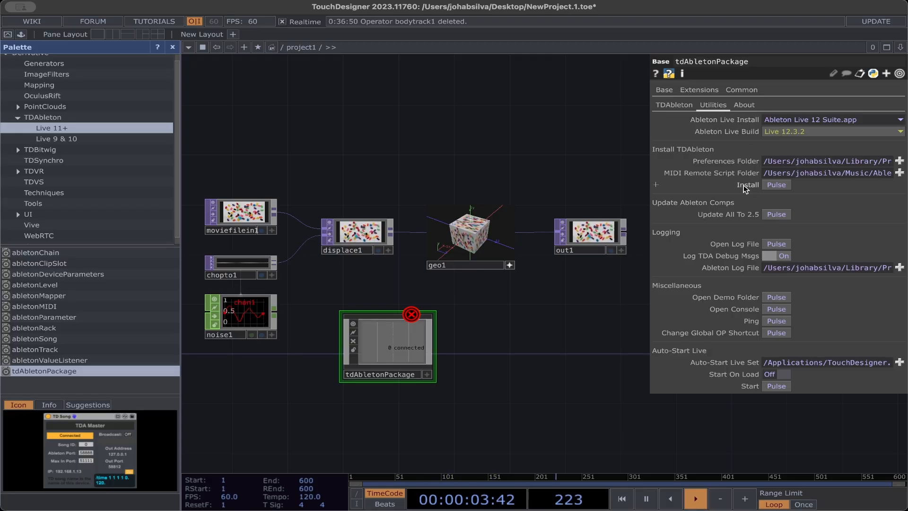
Install TDAbleton from the tdAbletonPackage utilities for the selected Ableton Live version, and dismiss the installation notice.
left_click(786, 187)
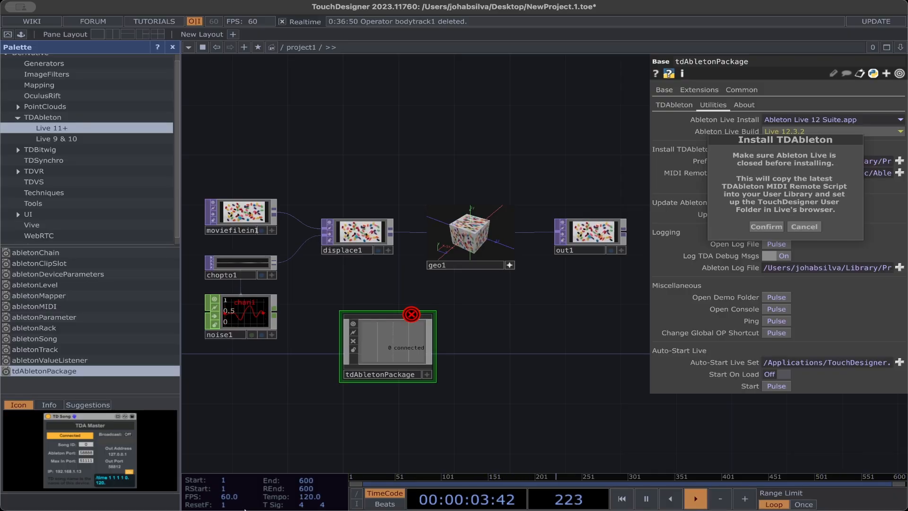
key("Escape")
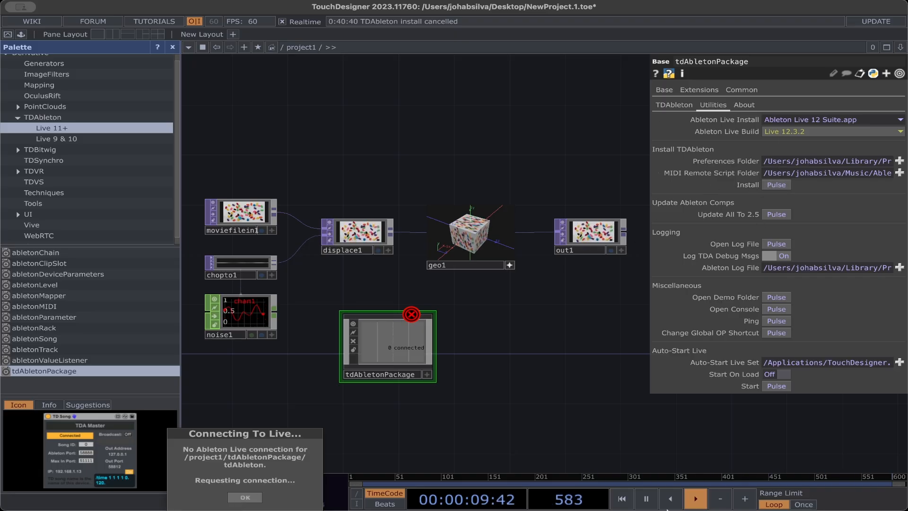
left_click(775, 185)
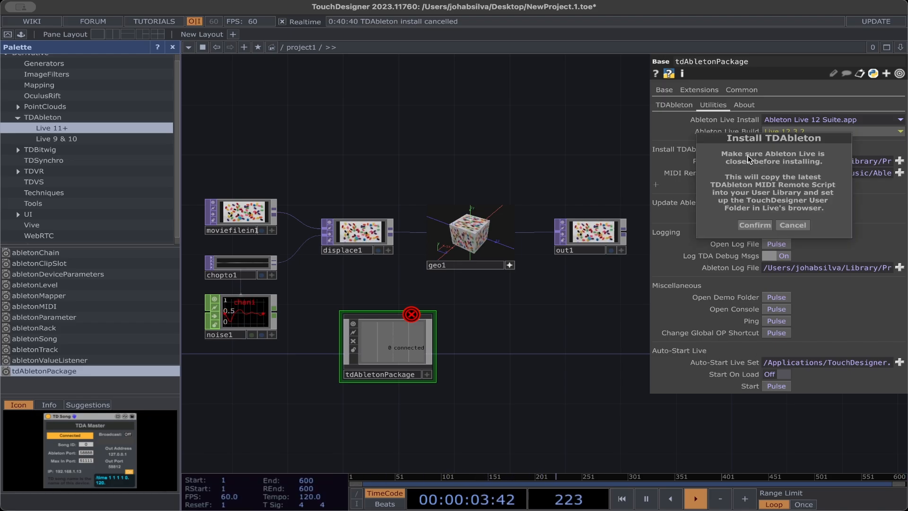
left_click(754, 225)
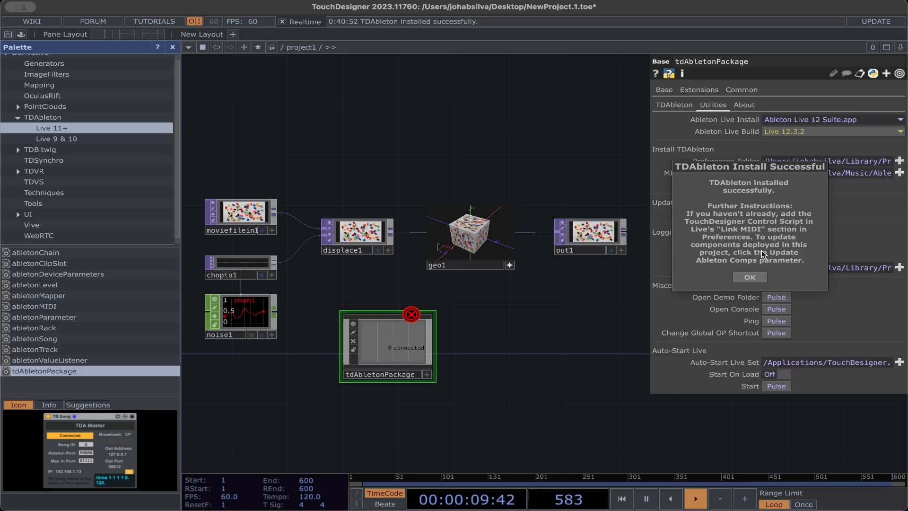
left_click(756, 277)
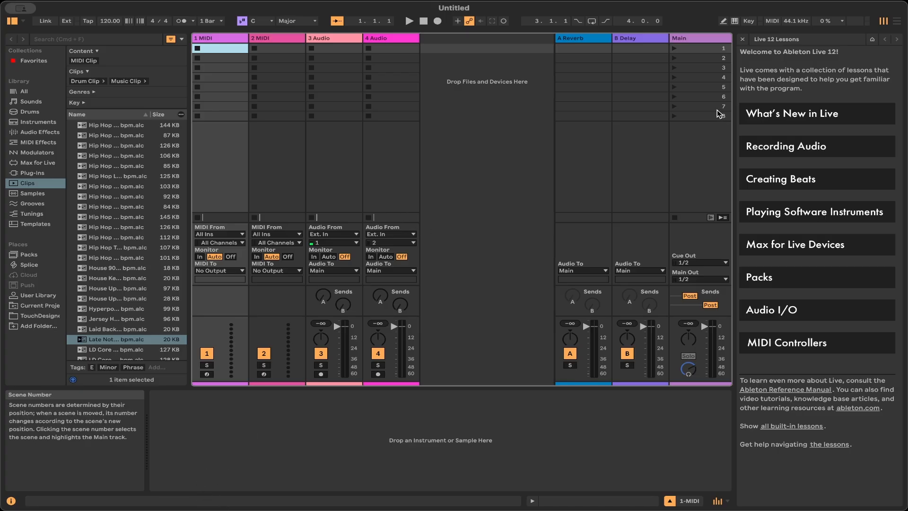
Set control surface 2 in Ableton Live's Link, Tempo & MIDI settings to None and close the settings.
left_click(699, 157)
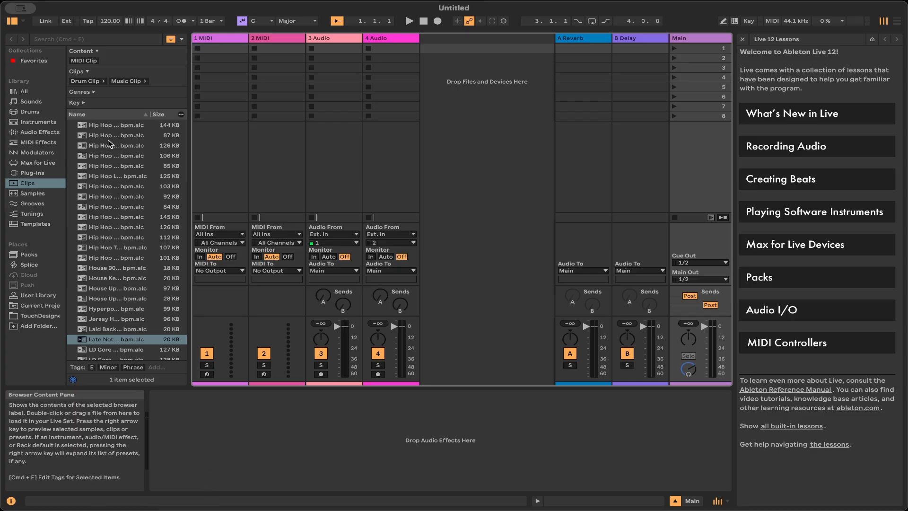
left_click(43, 2)
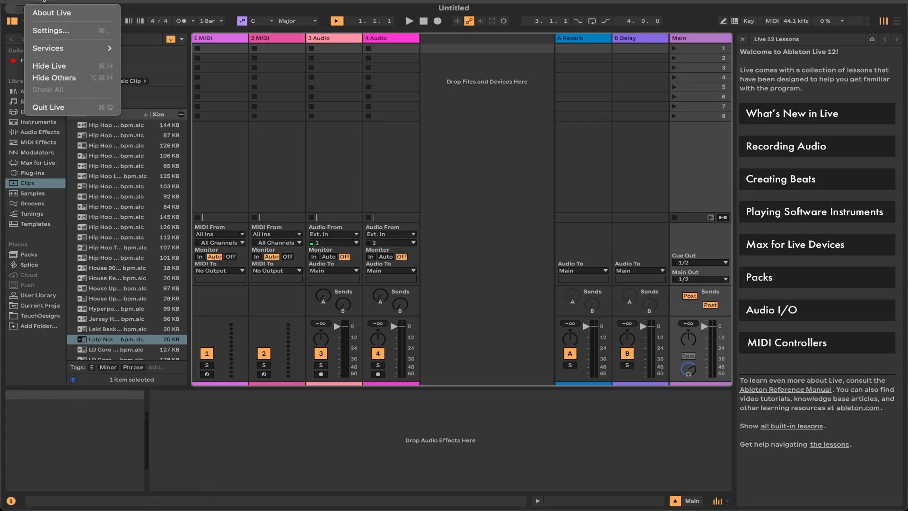
left_click(49, 29)
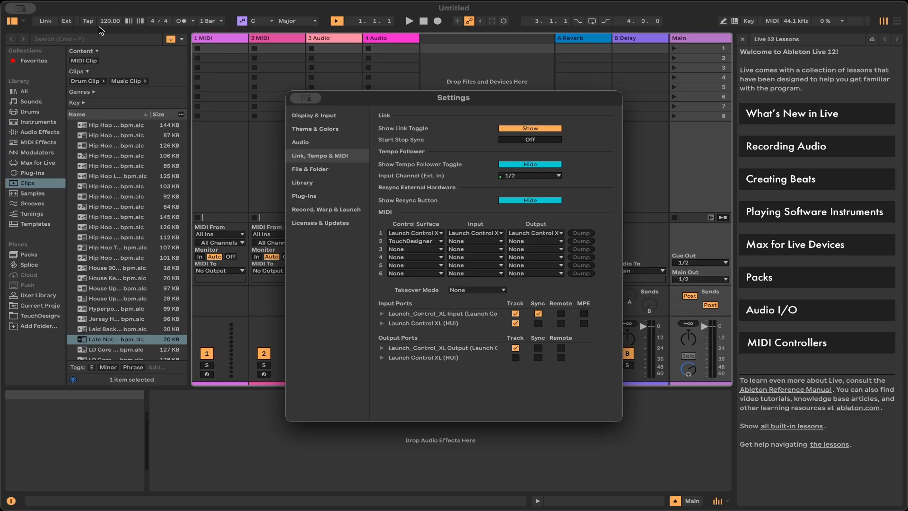
left_click(433, 242)
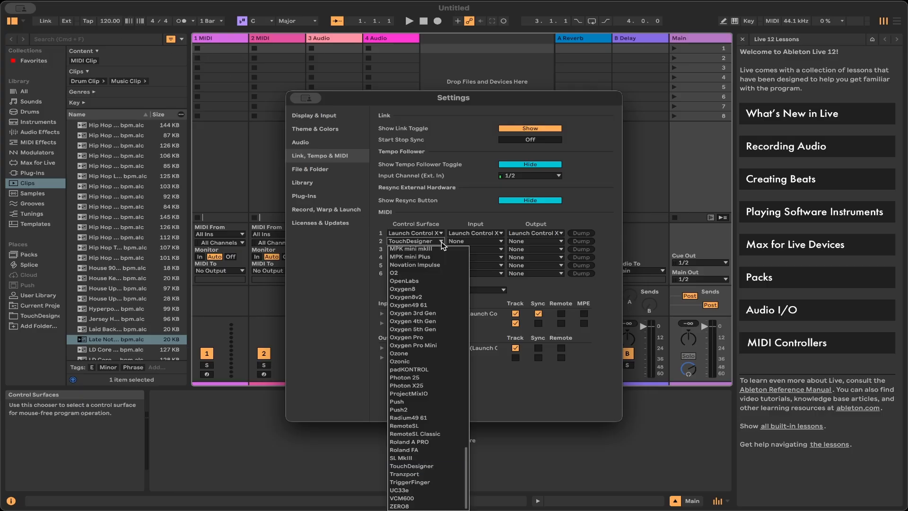
scroll(431, 302, "up", 15)
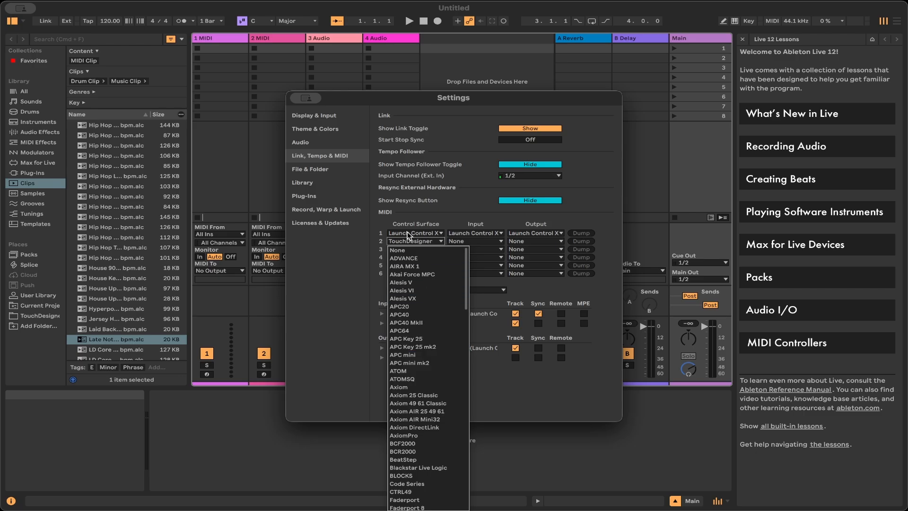
left_click(425, 249)
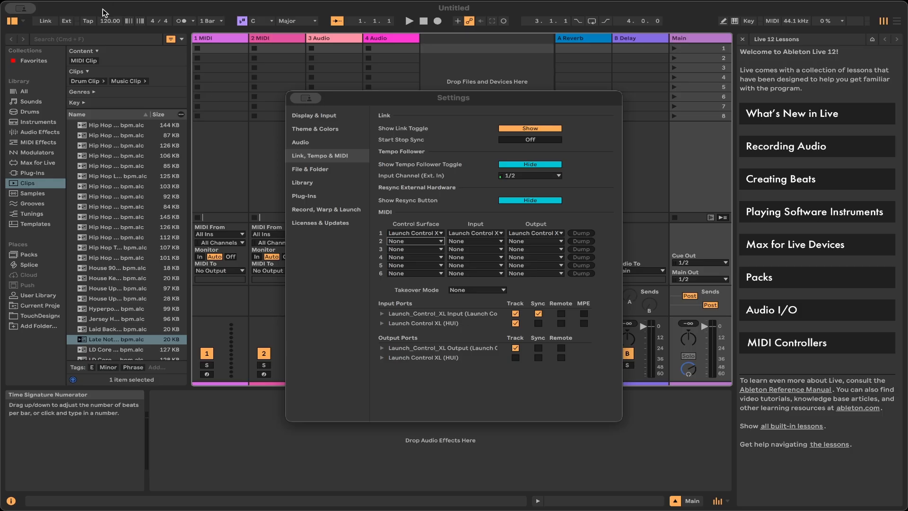
key("Escape")
Set control surface 2 in Live's MIDI settings to TouchDesigner and control surface 1 to Launch Control XL, and close the settings.
left_click(56, 6)
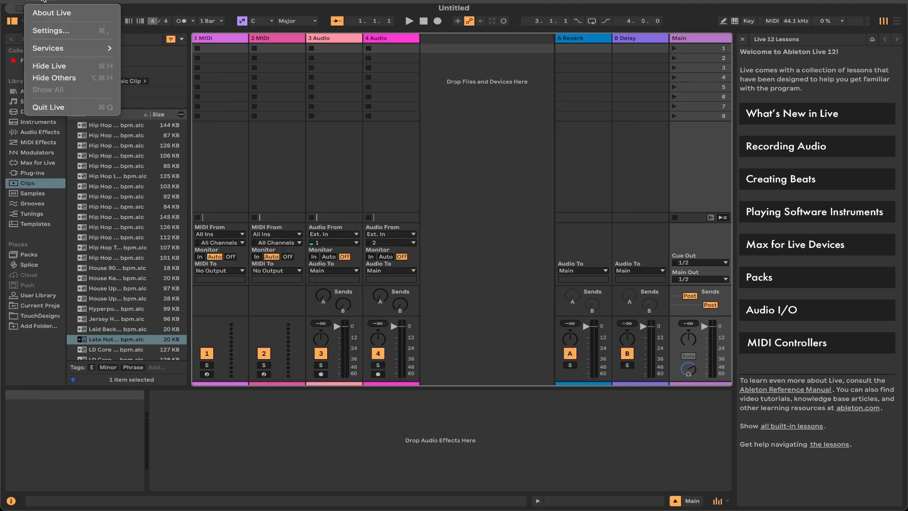
left_click(45, 31)
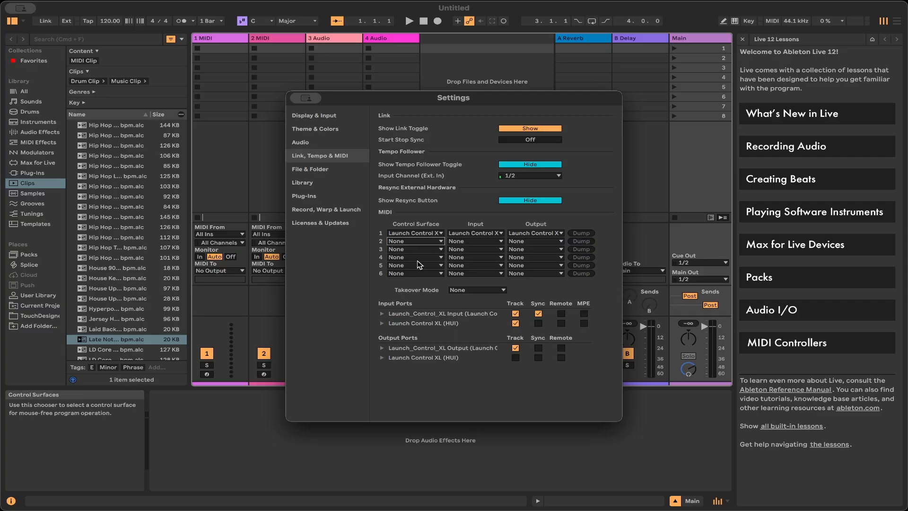
left_click(396, 241)
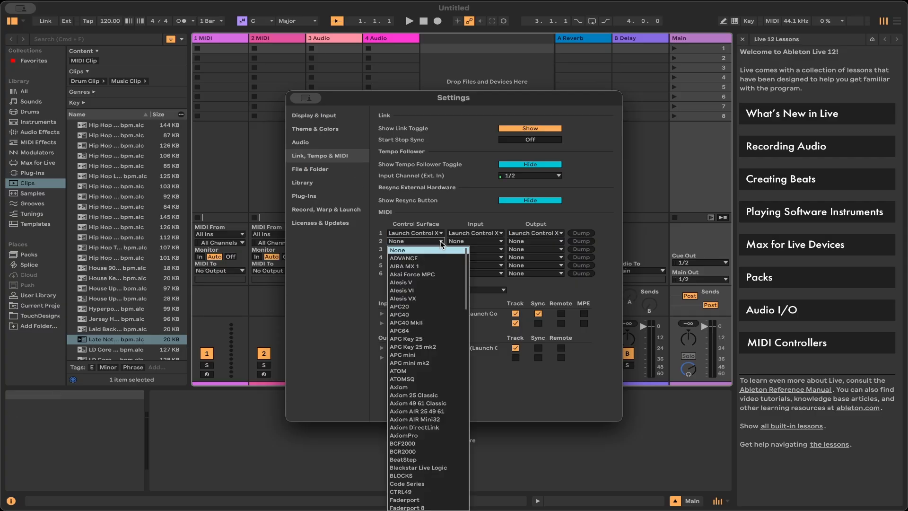
scroll(439, 393, "down", 15)
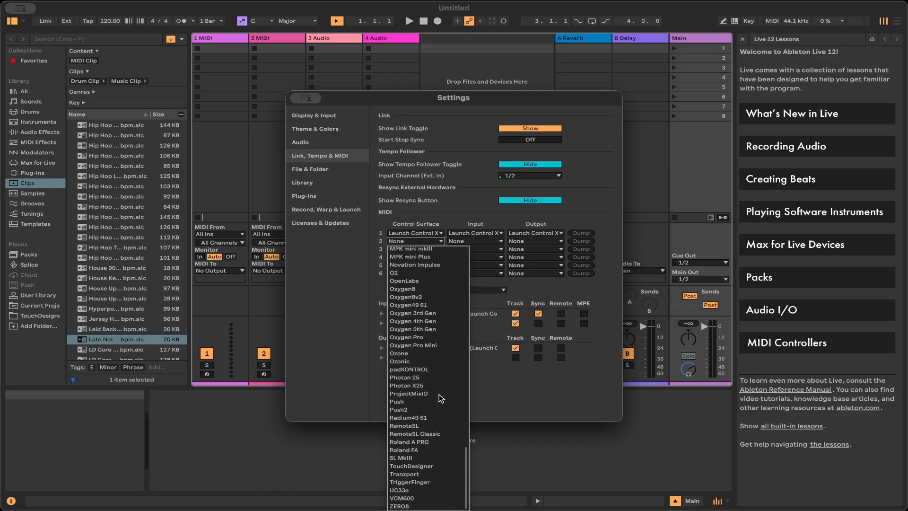
left_click(417, 465)
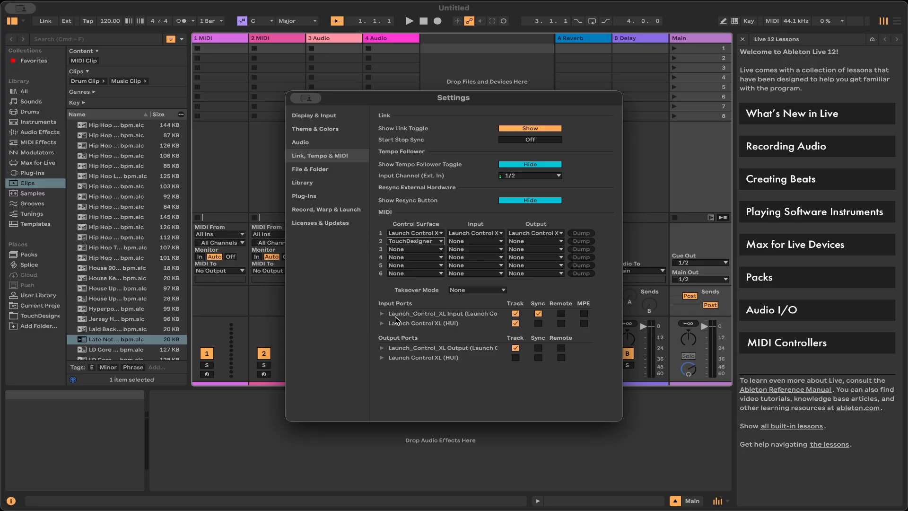
left_click(441, 233)
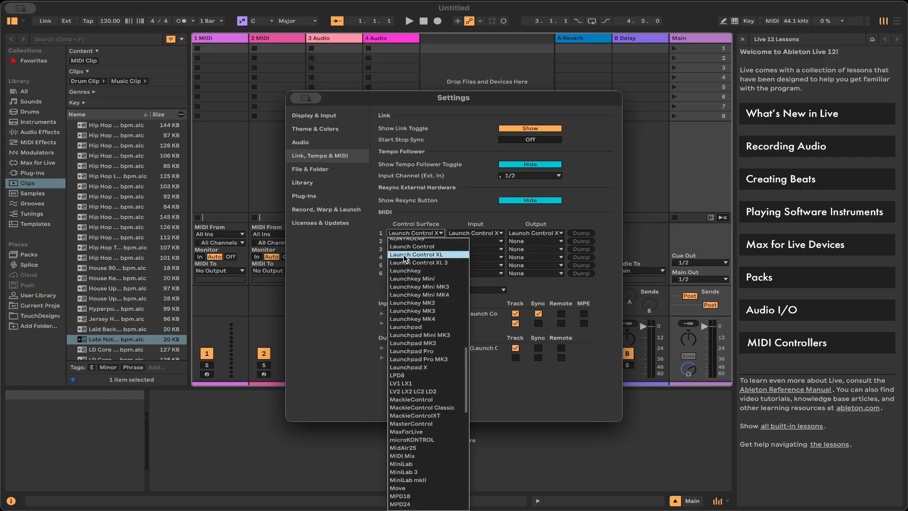
left_click(430, 255)
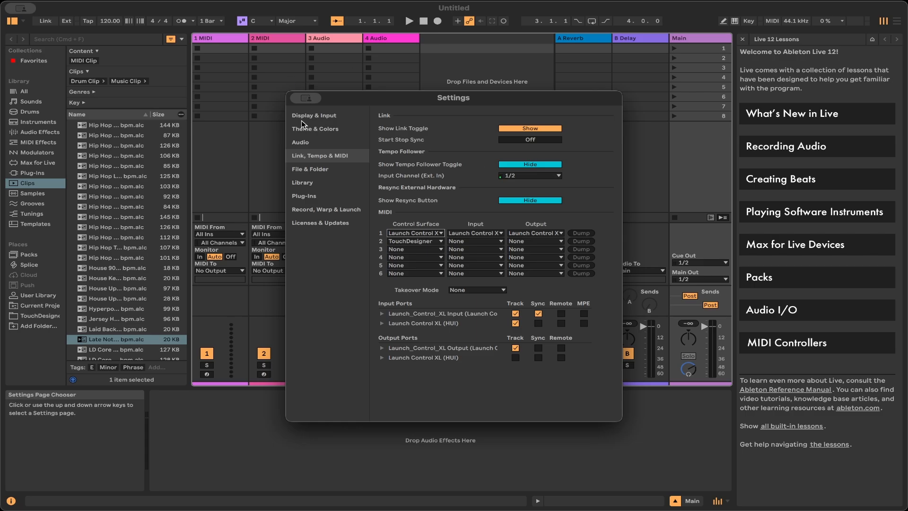
key("Escape")
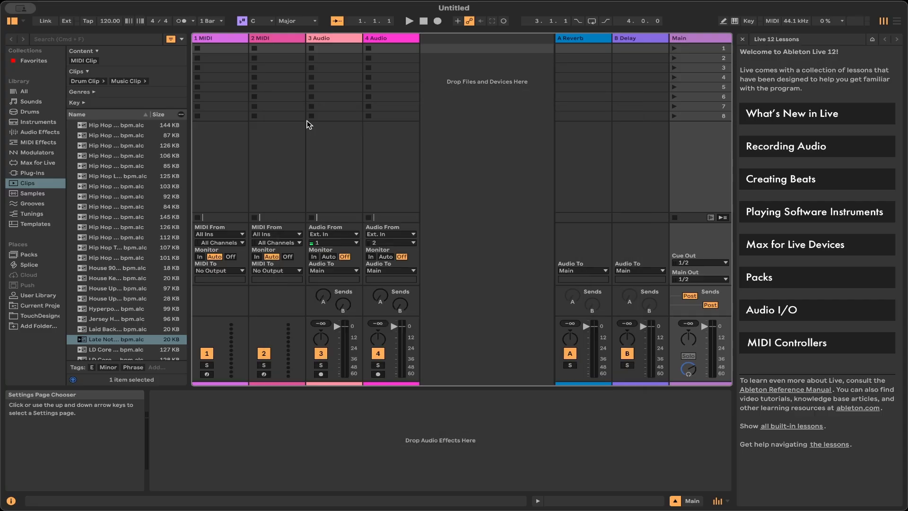
Look at Live's Main track device area, and in TouchDesigner update all TDAbleton components to 2.5, dismissing the notice.
left_click(342, 425)
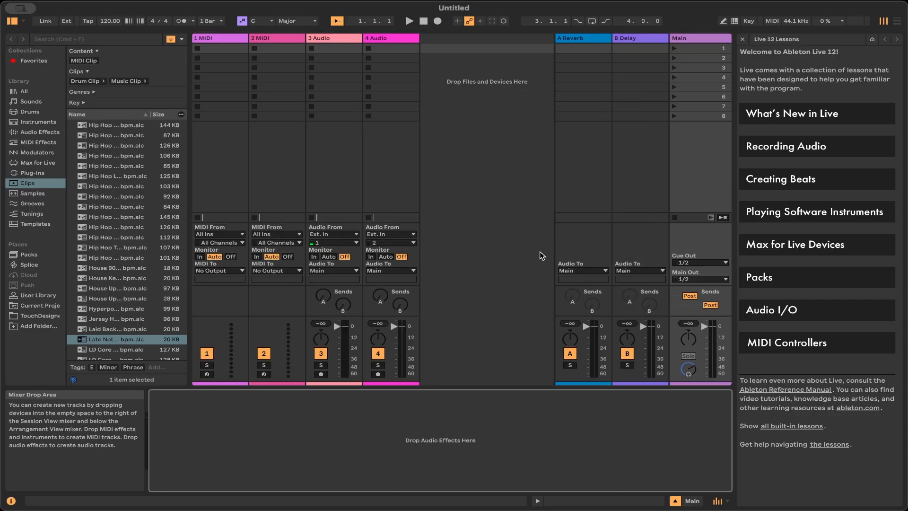
left_click(690, 191)
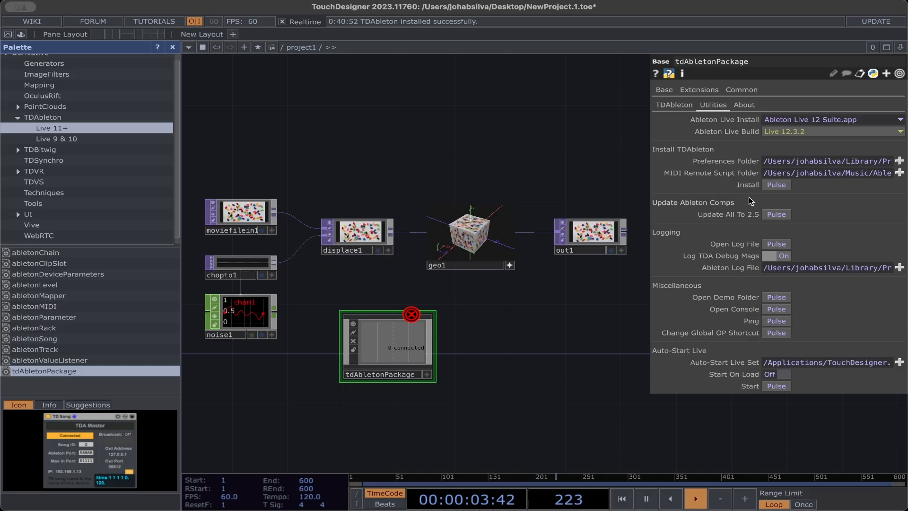
left_click(777, 215)
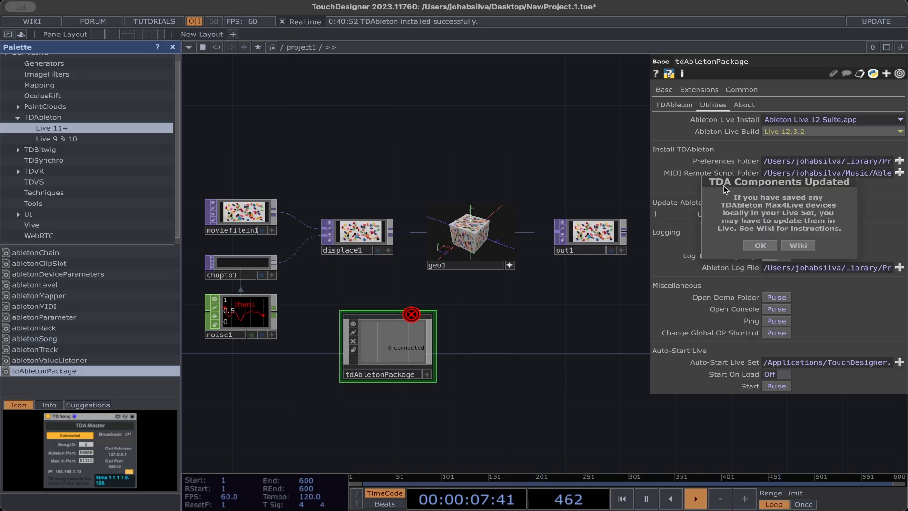
left_click(770, 246)
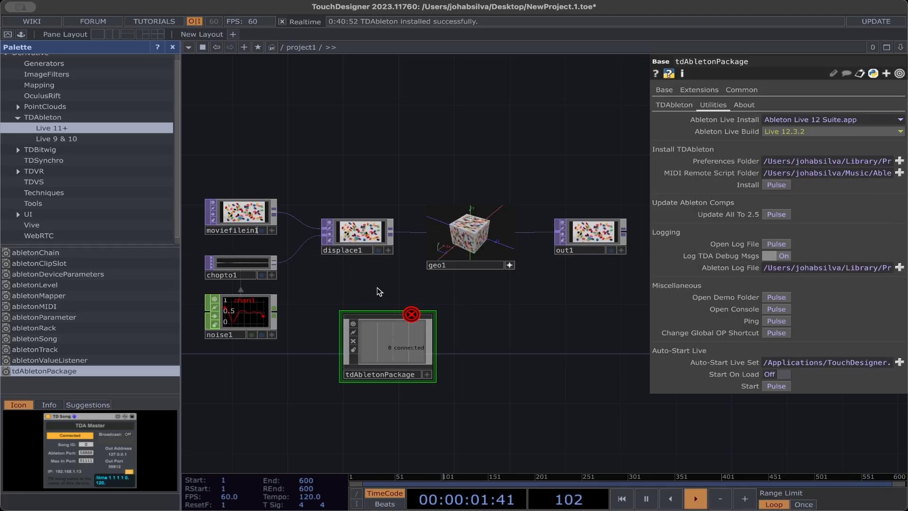
Open the TDAbleton console from the tdAbletonPackage utilities and close it again.
left_click(775, 387)
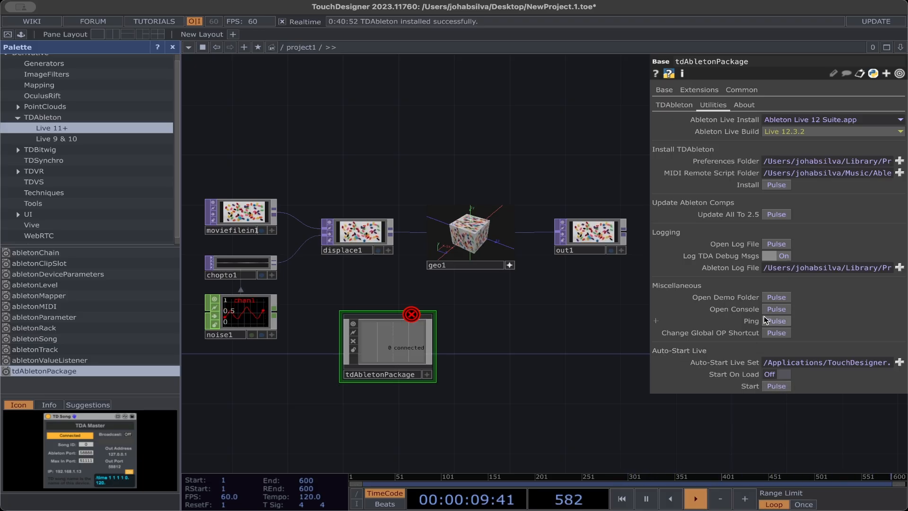
left_click(776, 309)
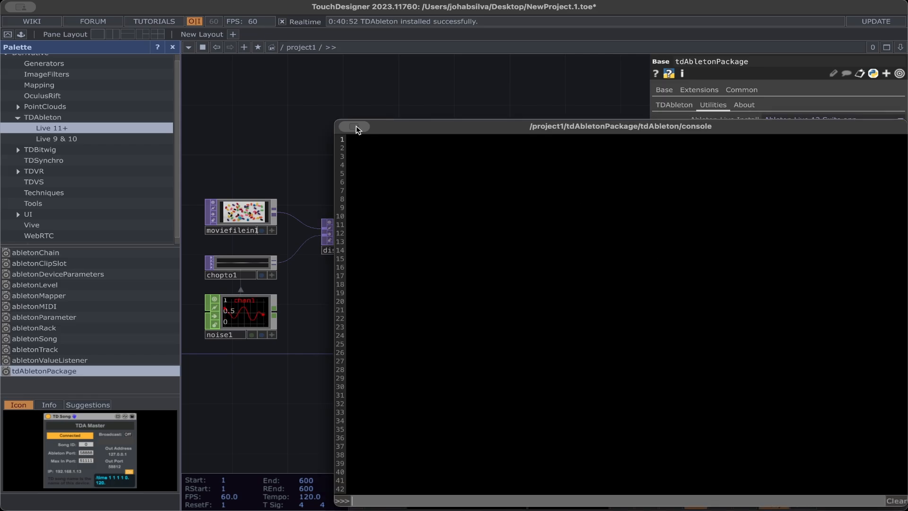
key("Escape")
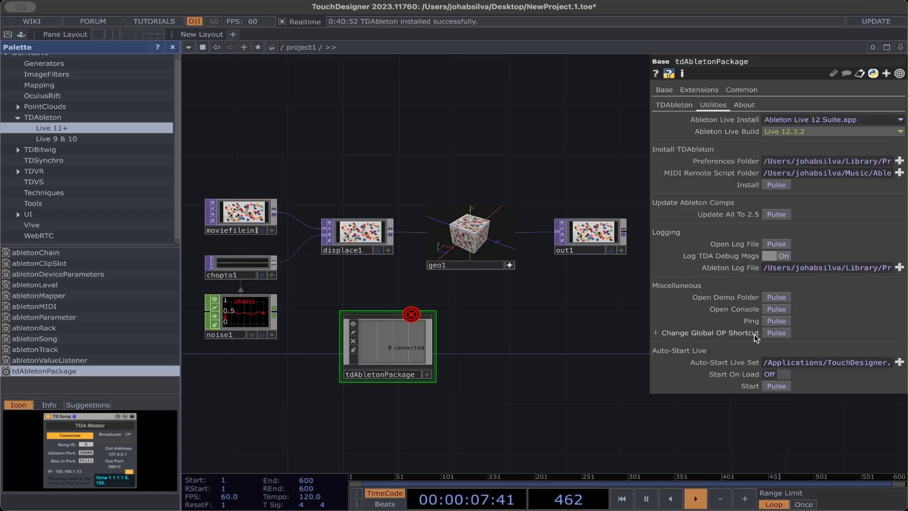
Start the auto-start Live set from tdAbletonPackage, check its TDA Master device in Ableton Live, and return to TouchDesigner.
left_click(779, 387)
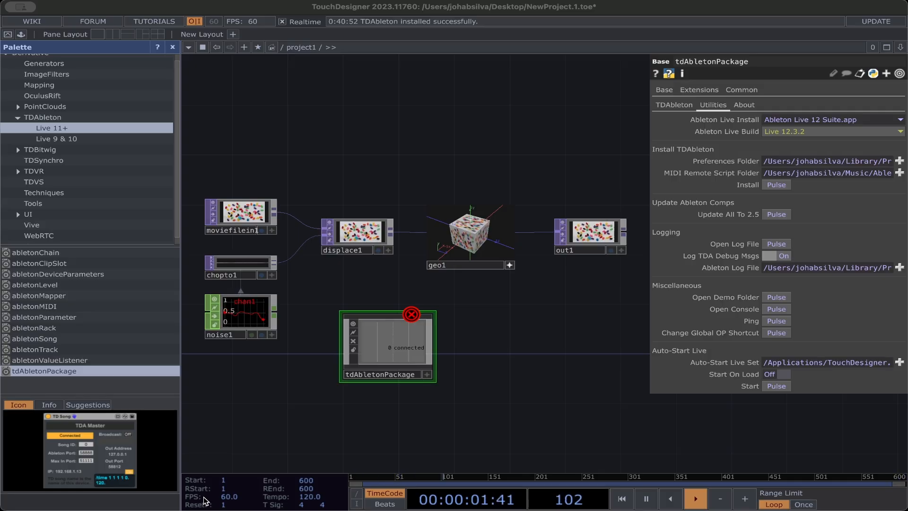
key("super+Tab")
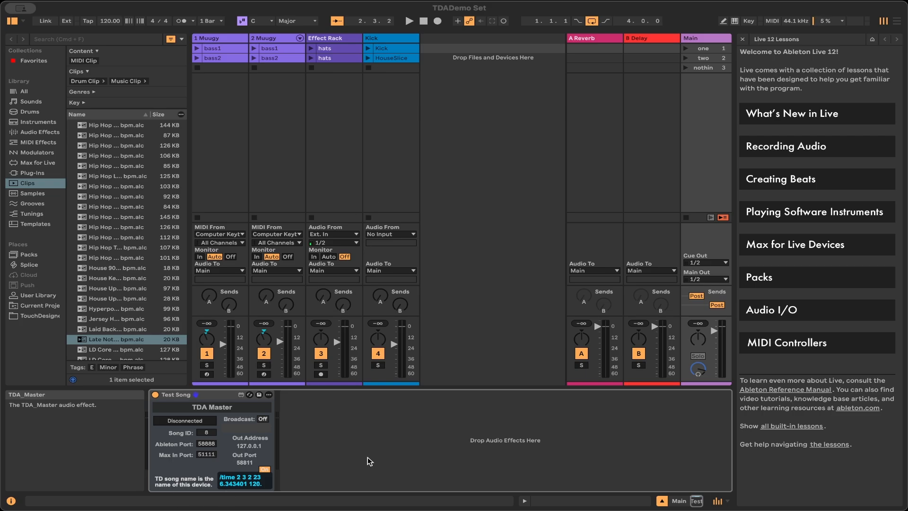
key("super+Tab")
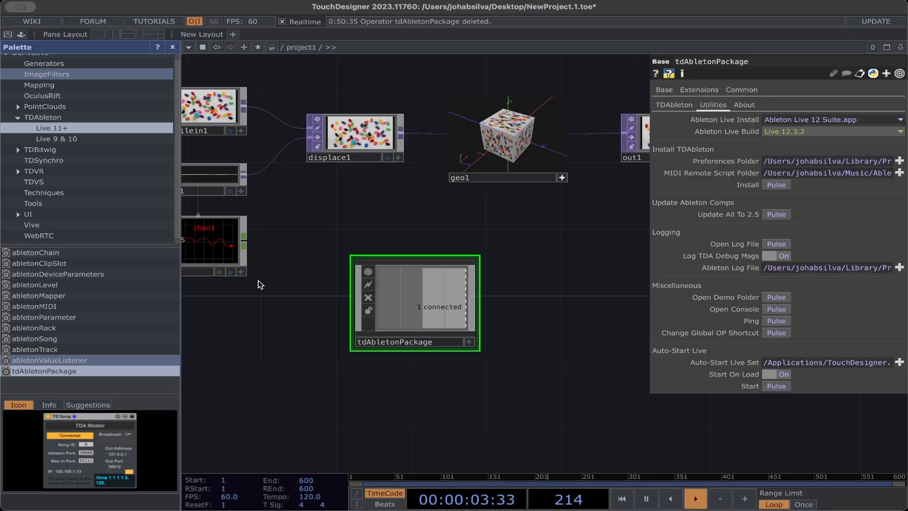
Add an abletonTrack component from the Live 11+ palette collection to the network, beside tdAbletonPackage.
left_click_drag(232, 344, 276, 318)
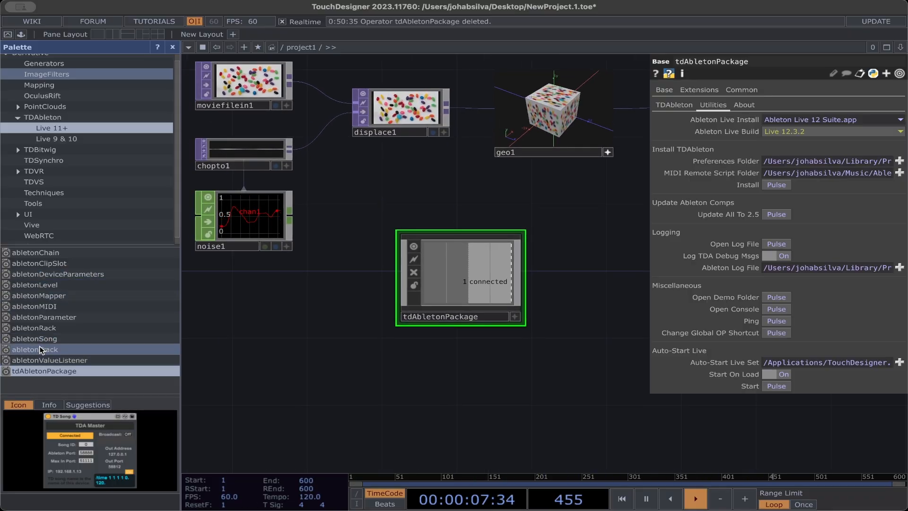
left_click_drag(29, 350, 417, 227)
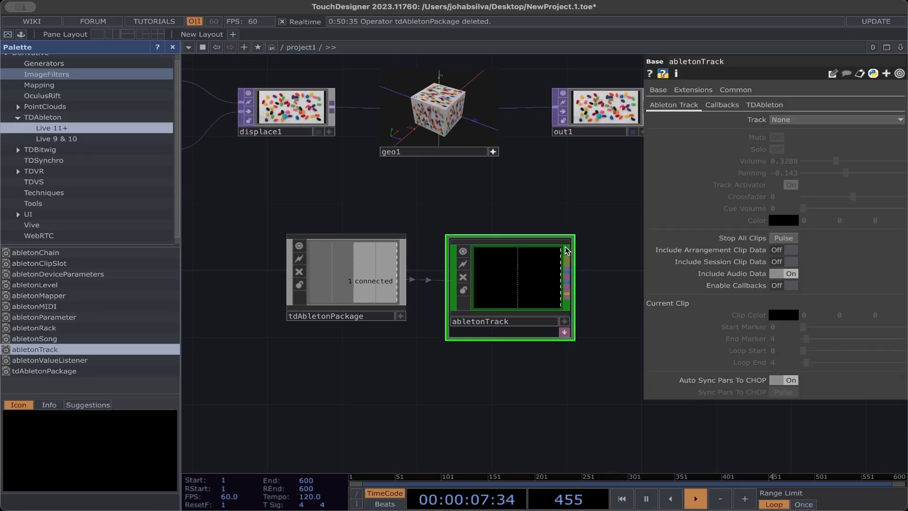
left_click(792, 121)
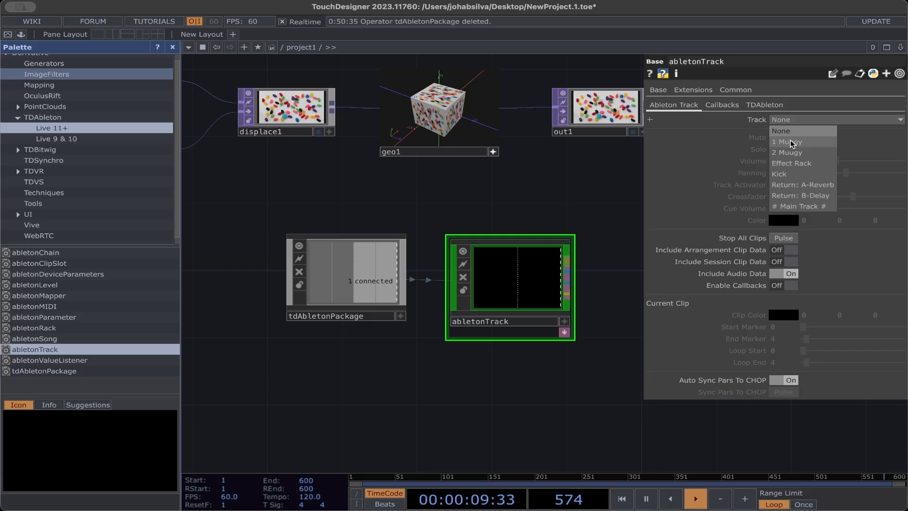
left_click(789, 142)
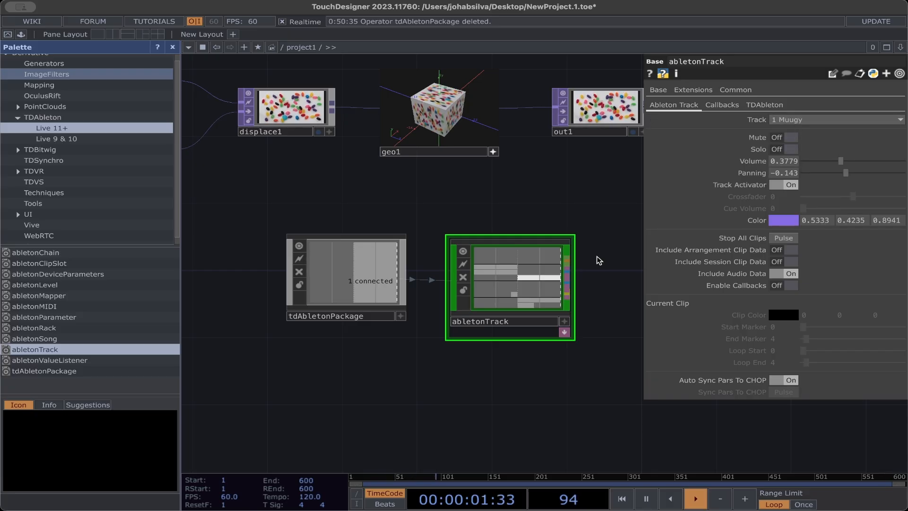
key("super+z")
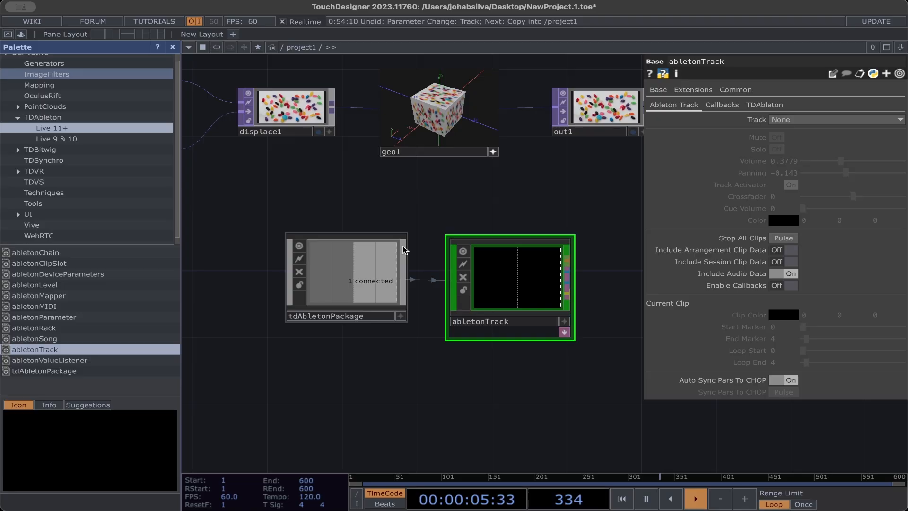
Space the tdAbletonPackage and abletonTrack nodes further apart, and set the abletonTrack's Track to 1 Muugy.
left_click_drag(399, 241, 344, 241)
left_click_drag(564, 251, 532, 245)
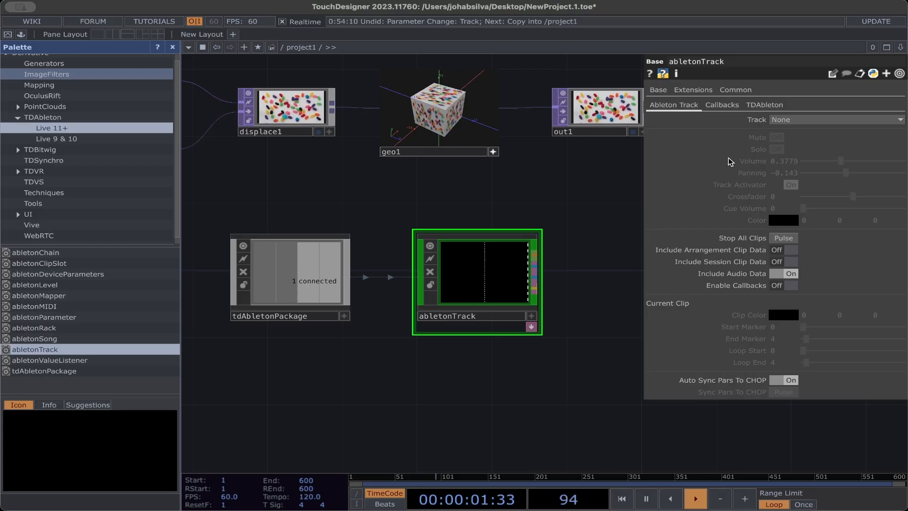
left_click(791, 120)
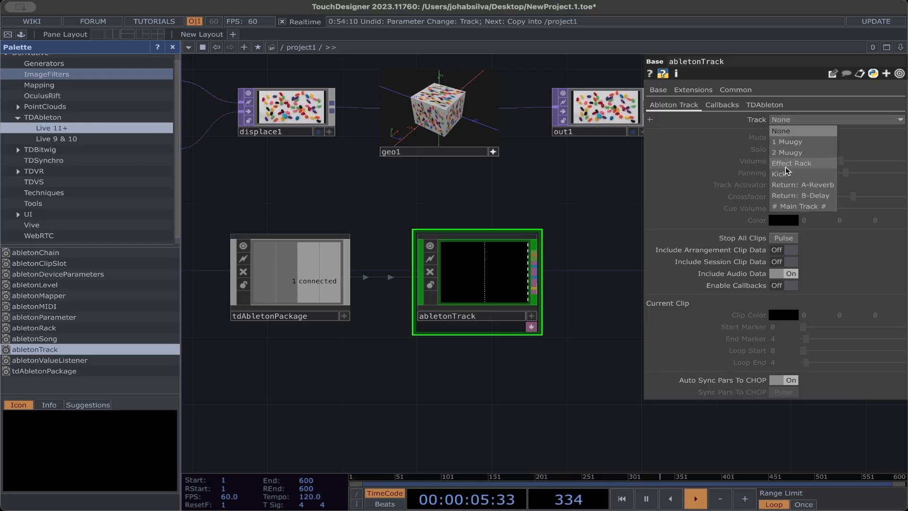
left_click(788, 142)
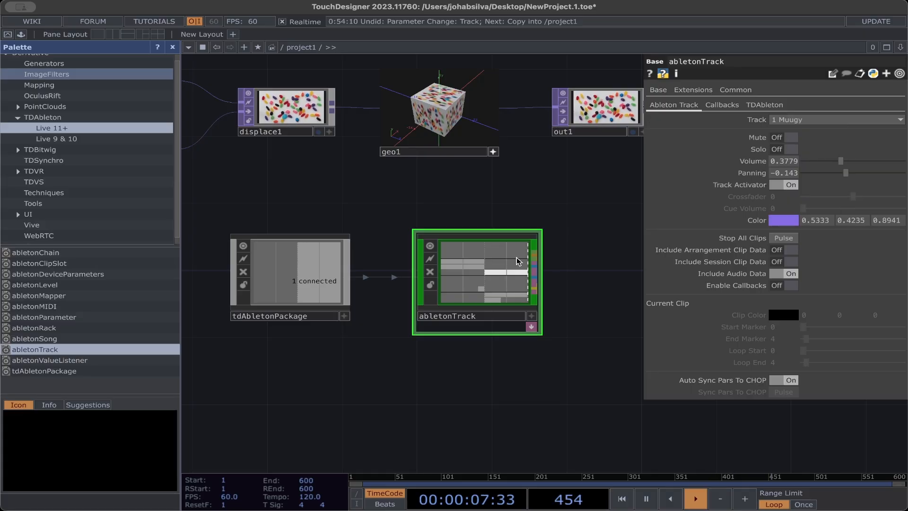
Enlarge the abletonTrack node in the network so its viewer shows the track's channel names and values.
left_click_drag(541, 335, 451, 322)
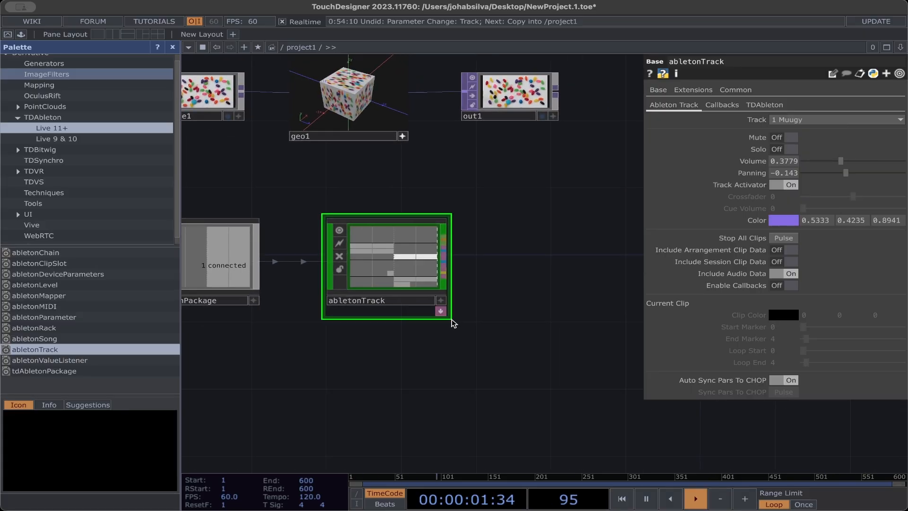
left_click_drag(448, 215, 585, 154)
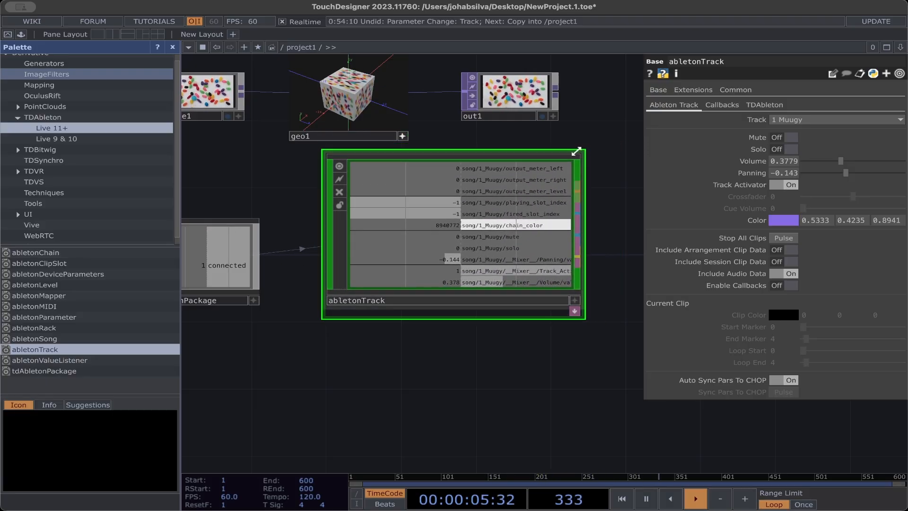
left_click_drag(321, 317, 316, 342)
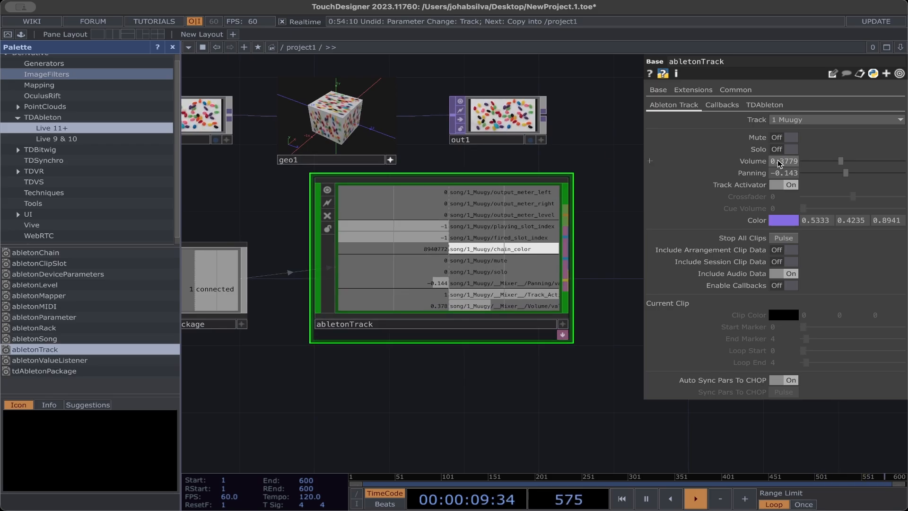
Try abletonTrack's Volume at 0.733 and 0.318 and its Panning at -0.31, and undo the panning change.
left_click_drag(840, 162, 875, 161)
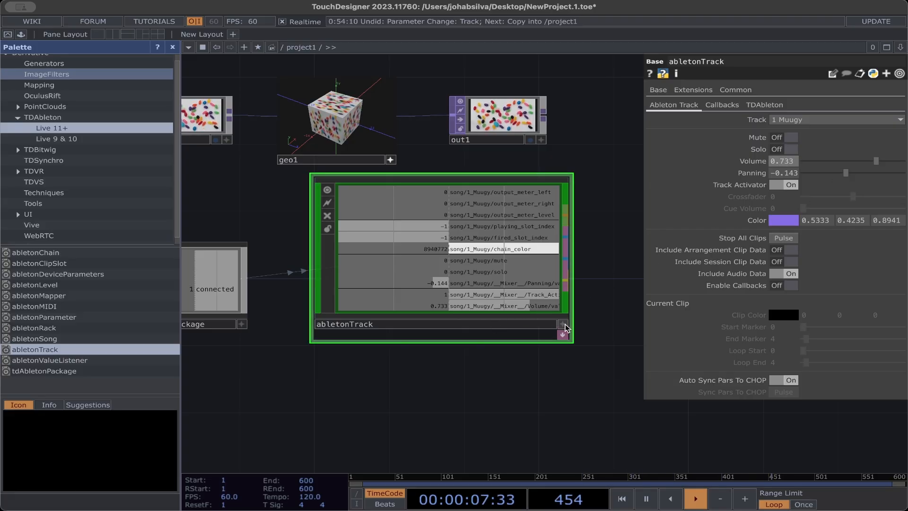
left_click_drag(874, 160, 840, 180)
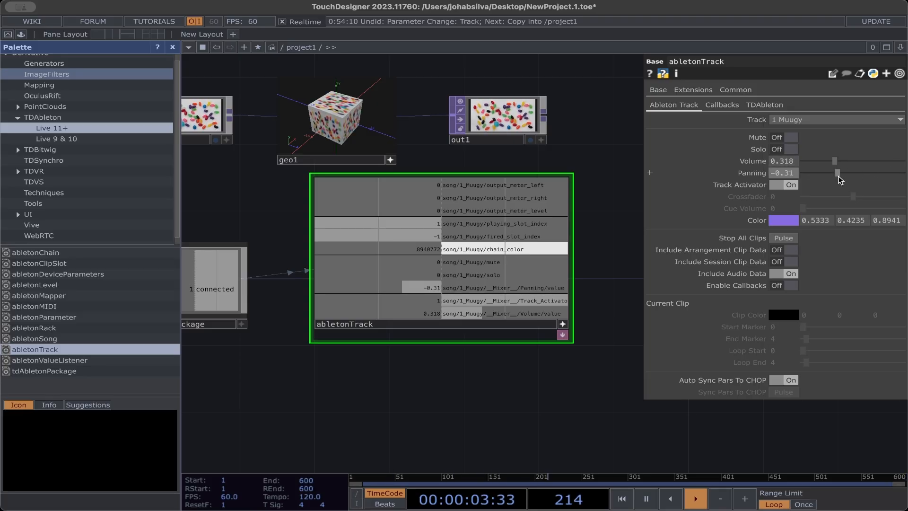
key("super+z")
Test abletonTrack's Mute and Solo parameters by switching each one on and back off.
left_click(783, 138)
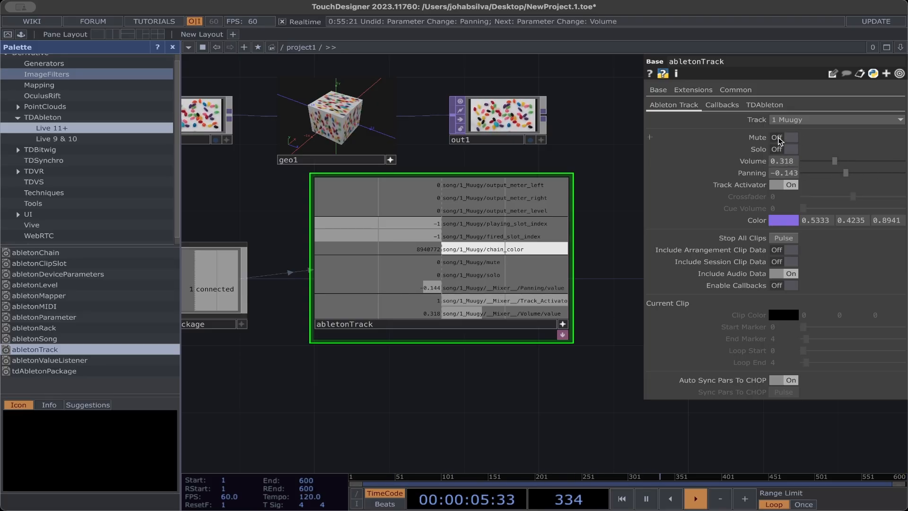
left_click(783, 138)
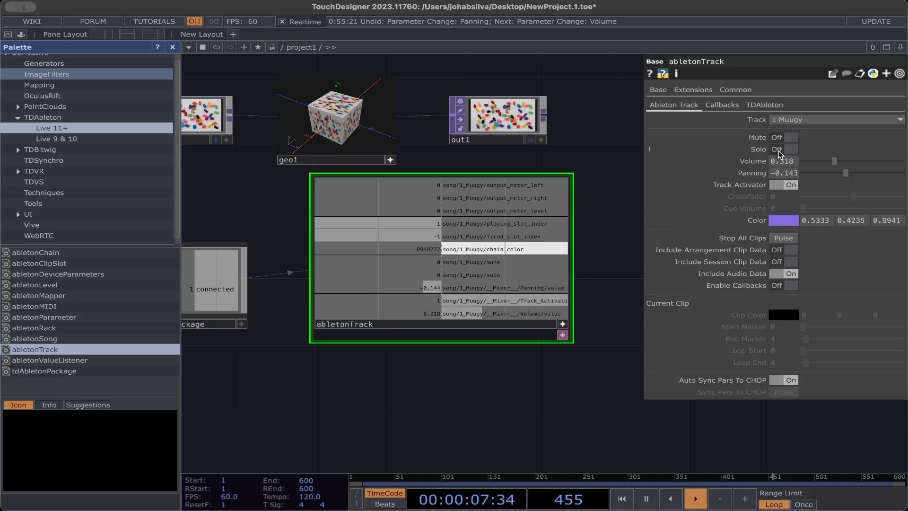
left_click(778, 149)
left_click(778, 149)
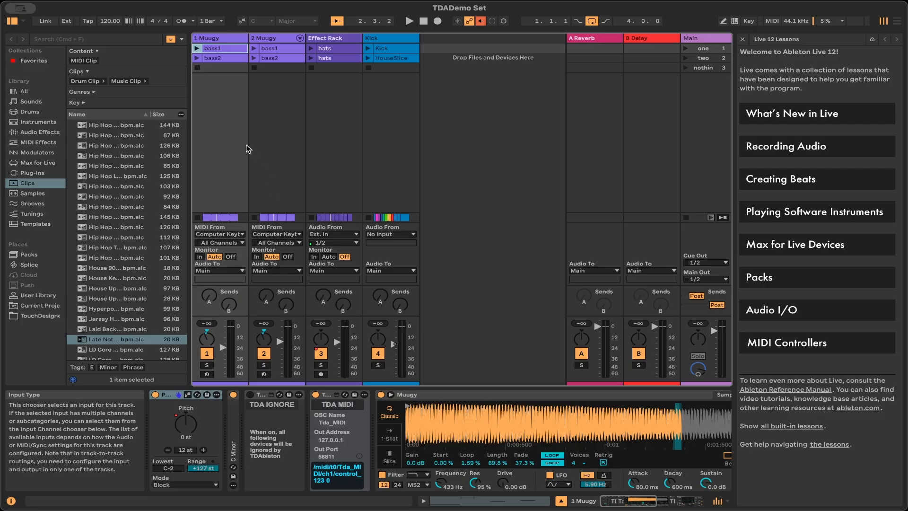
Start playback in Ableton Live, return to TouchDesigner, set abletonTrack's Volume to 0.372, and switch Mute on and back off.
left_click(409, 21)
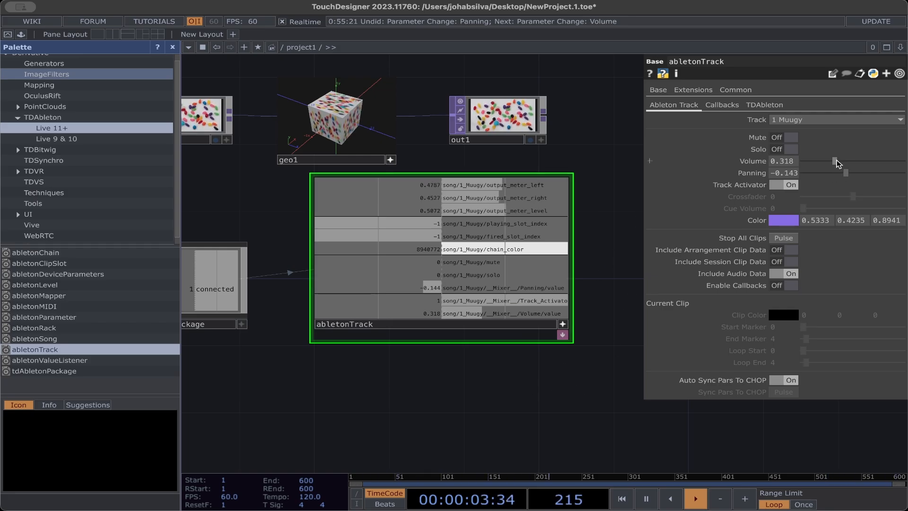
mouse_move(836, 163)
left_mouse_down()
mouse_move(865, 161)
mouse_move(822, 165)
mouse_move(883, 156)
mouse_move(840, 159)
left_mouse_up()
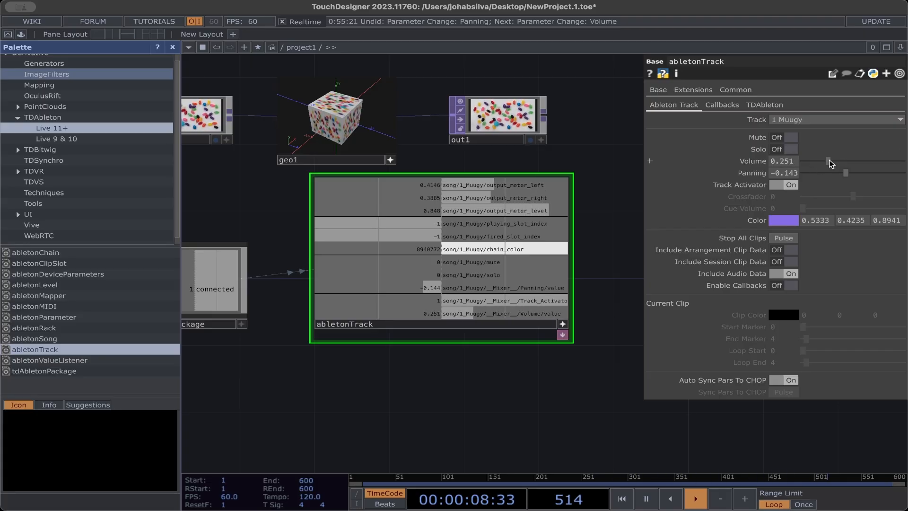
left_click(777, 138)
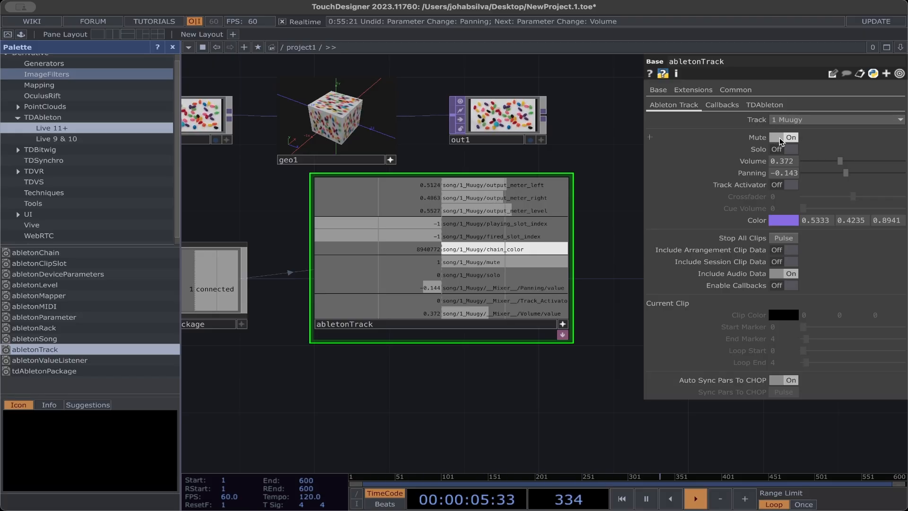
left_click(779, 138)
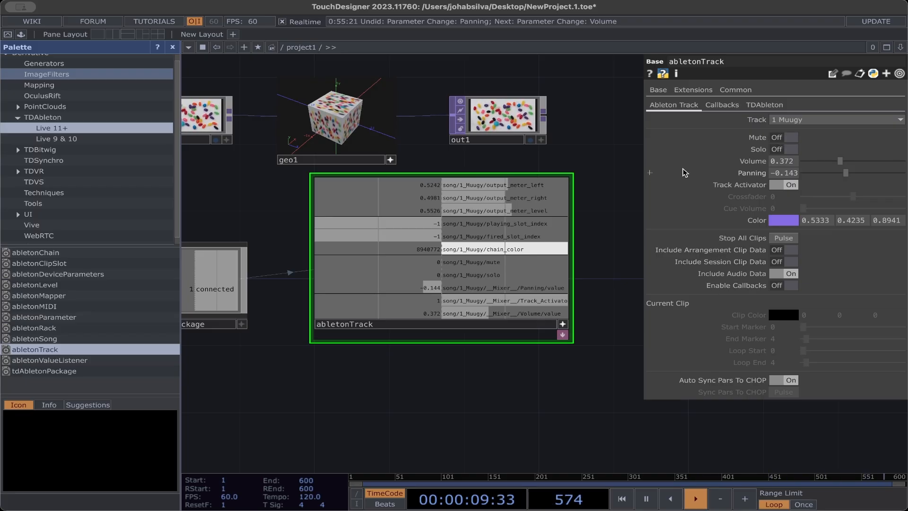
Look over abletonTrack's Callbacks and TDAbleton parameters, and return to its Ableton Track parameters.
left_click(721, 104)
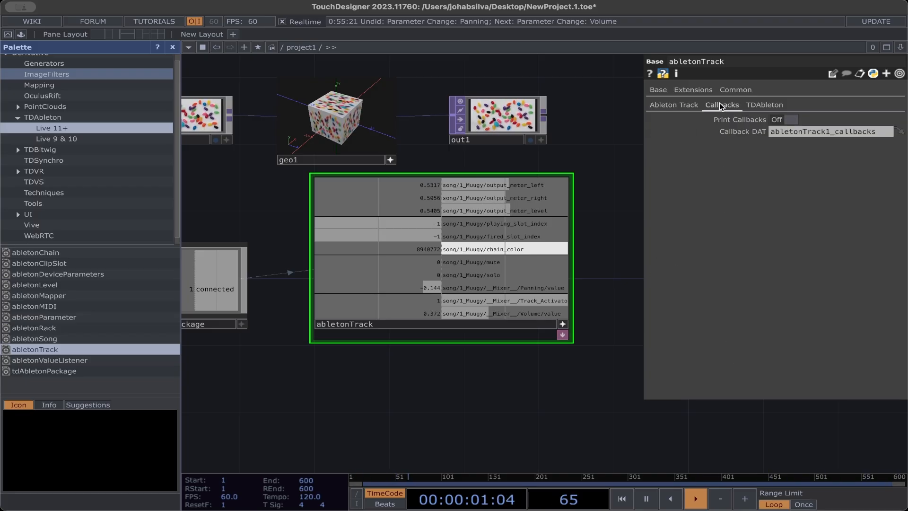
left_click(751, 105)
left_click(680, 106)
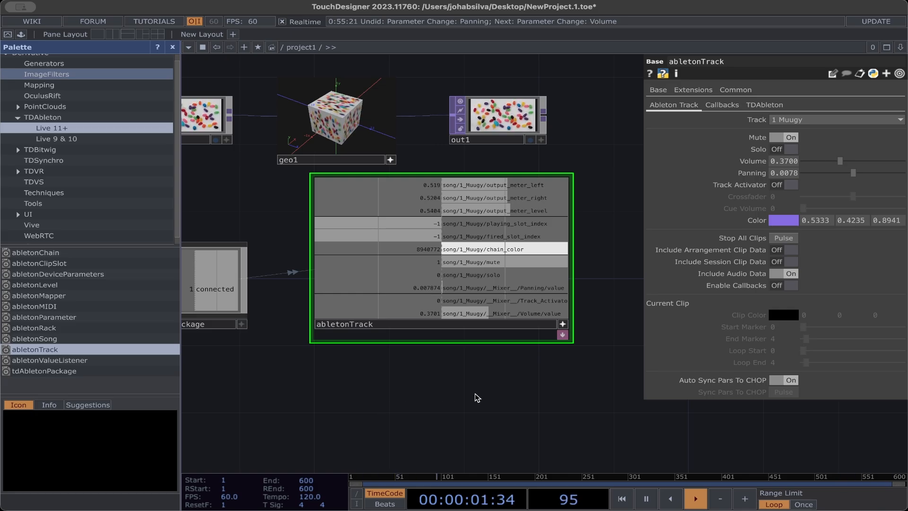
Move tdAbletonPackage and abletonTrack side by side below the other nodes, and enlarge the out1 node to preview the image.
scroll(477, 397, "down", 5)
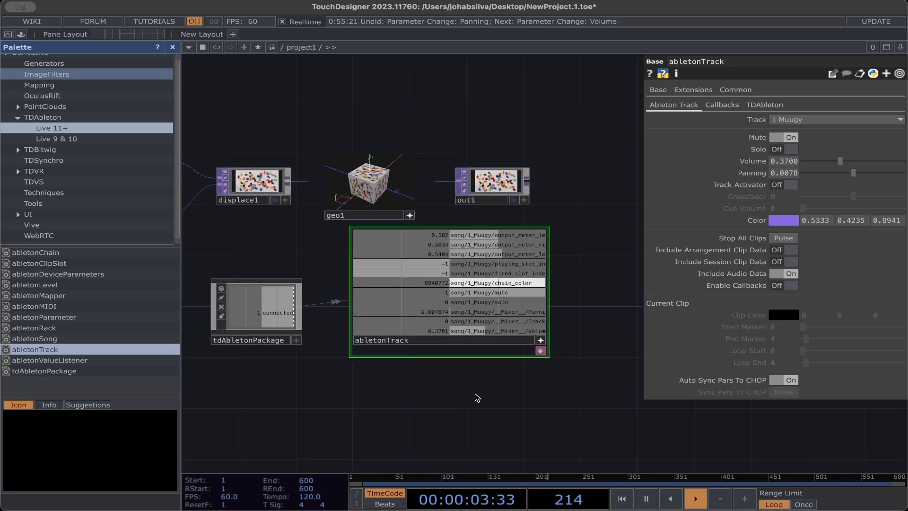
scroll(352, 402, "down", 1)
left_click_drag(262, 399, 354, 404)
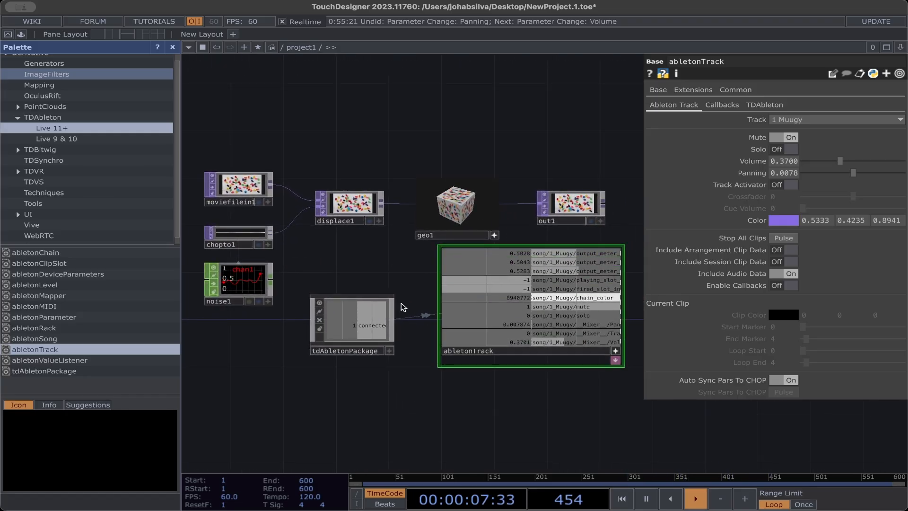
left_click_drag(392, 312, 286, 360)
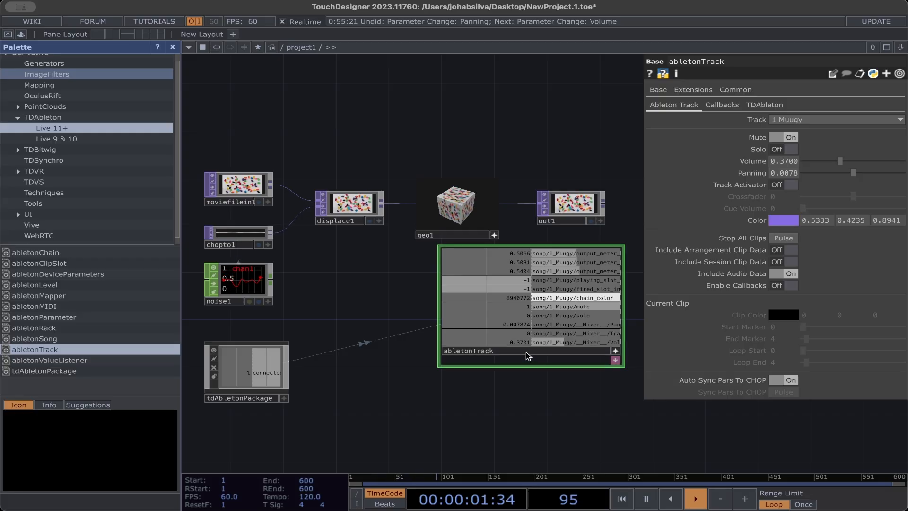
left_click_drag(528, 355, 436, 427)
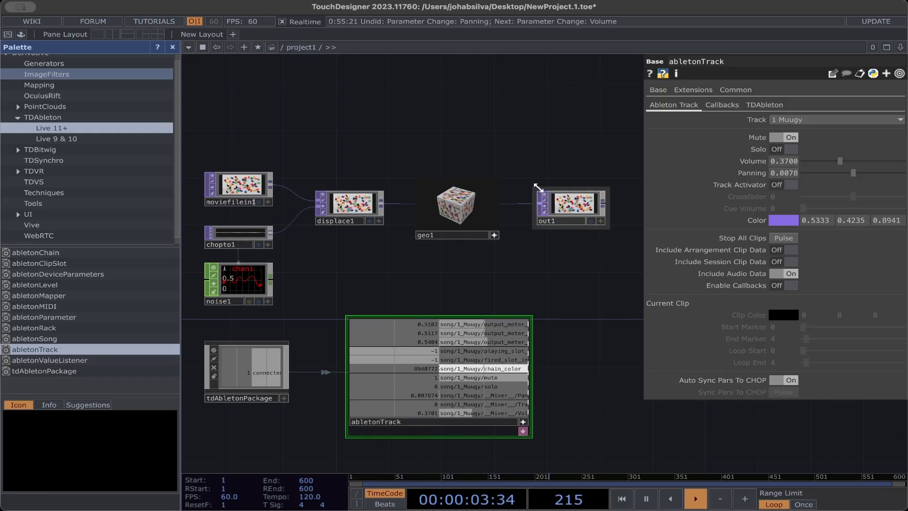
left_click_drag(538, 188, 306, 74)
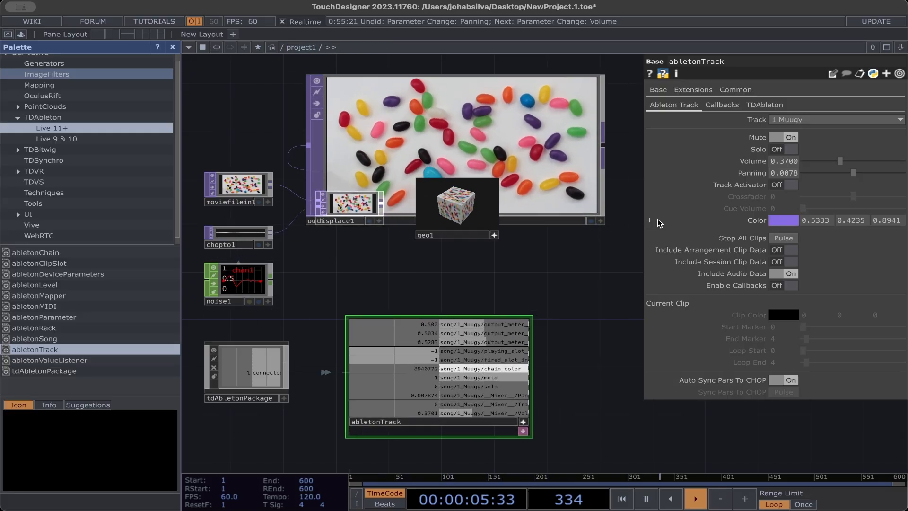
left_click_drag(601, 223, 672, 274)
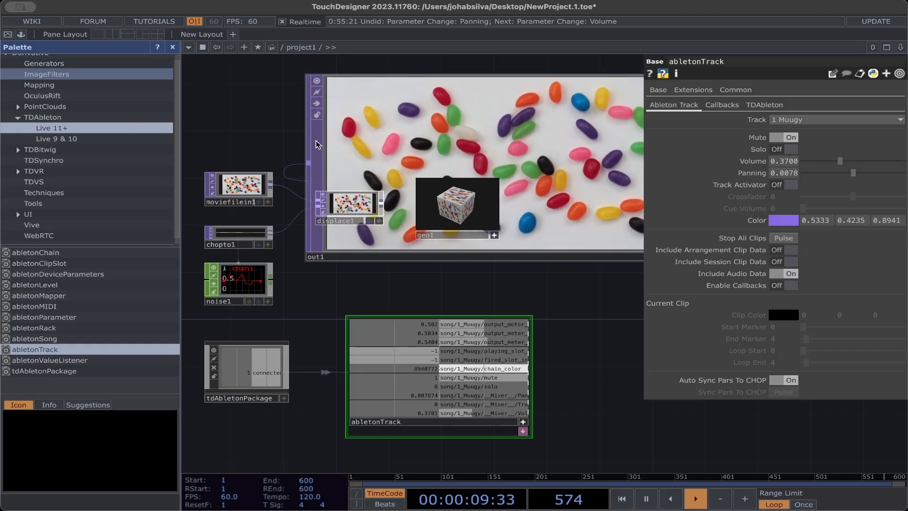
Try displace1's UV Weight at 0.368, and export abletonTrack's output_meter_right channel to that parameter.
left_click(362, 204)
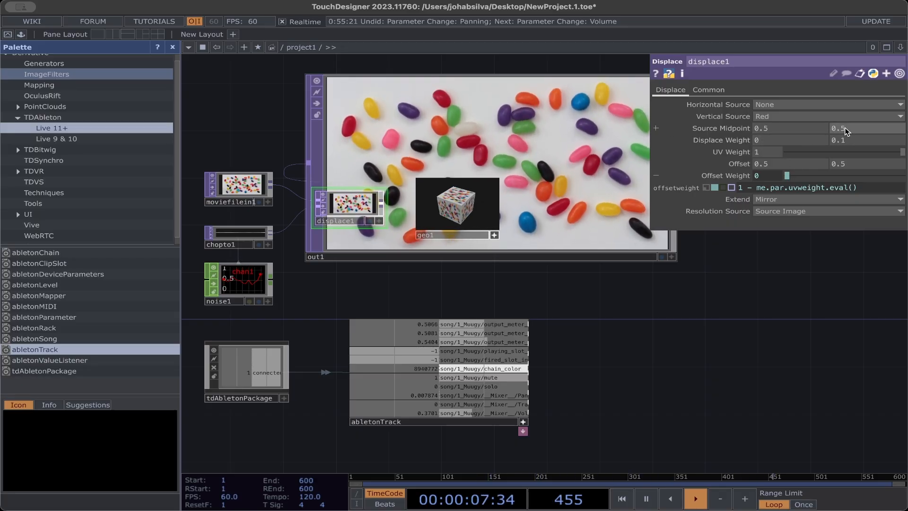
mouse_move(901, 152)
left_mouse_down()
mouse_move(778, 155)
mouse_move(880, 153)
mouse_move(796, 149)
mouse_move(871, 148)
mouse_move(818, 146)
left_mouse_up()
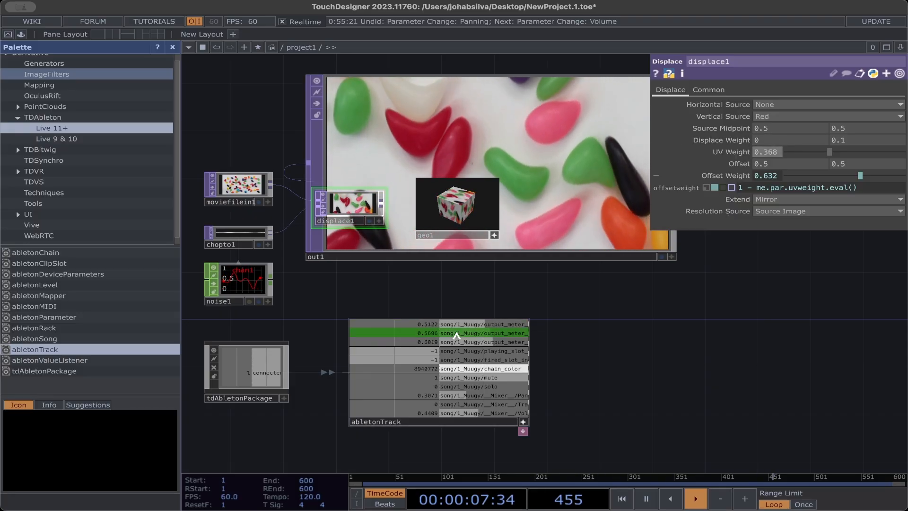
mouse_move(456, 333)
left_mouse_down()
mouse_move(567, 265)
mouse_move(733, 199)
mouse_move(820, 182)
mouse_move(780, 137)
mouse_move(532, 321)
mouse_move(430, 345)
mouse_move(444, 357)
mouse_move(677, 219)
mouse_move(764, 151)
left_mouse_up()
left_click(759, 140)
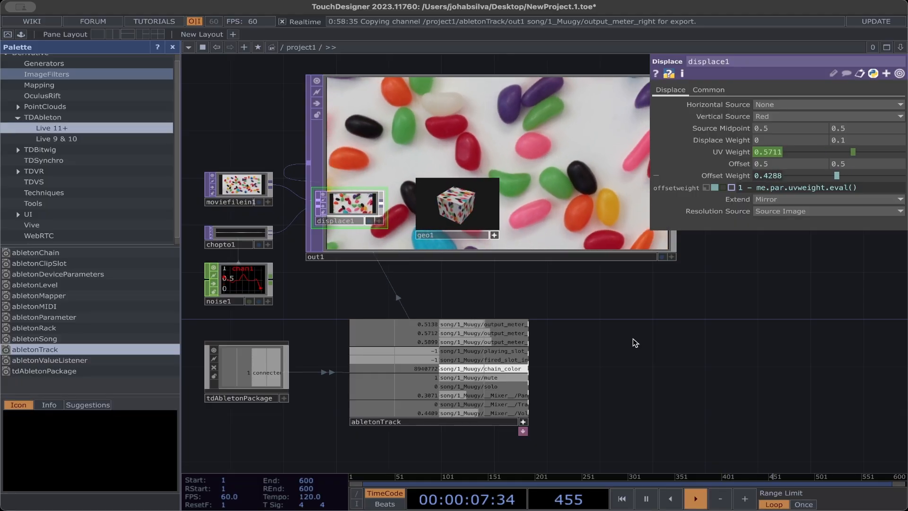
Export abletonTrack's Mixer Panning channel to noise1's Amplitude, and enlarge the noise1 node.
left_click(465, 372)
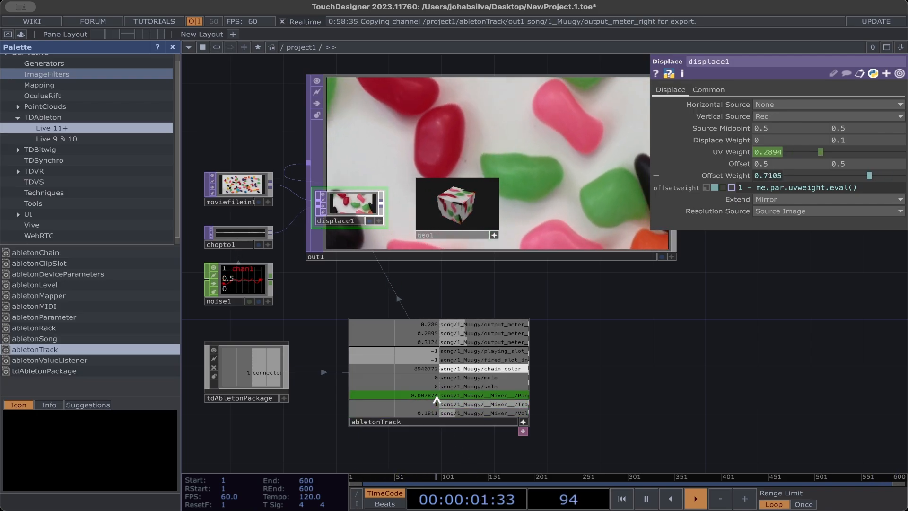
left_click_drag(439, 395, 227, 277)
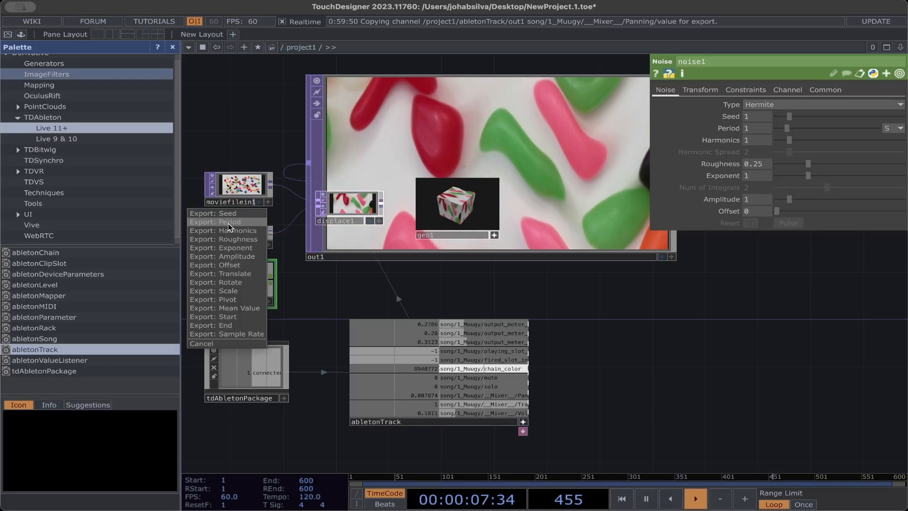
left_click(227, 257)
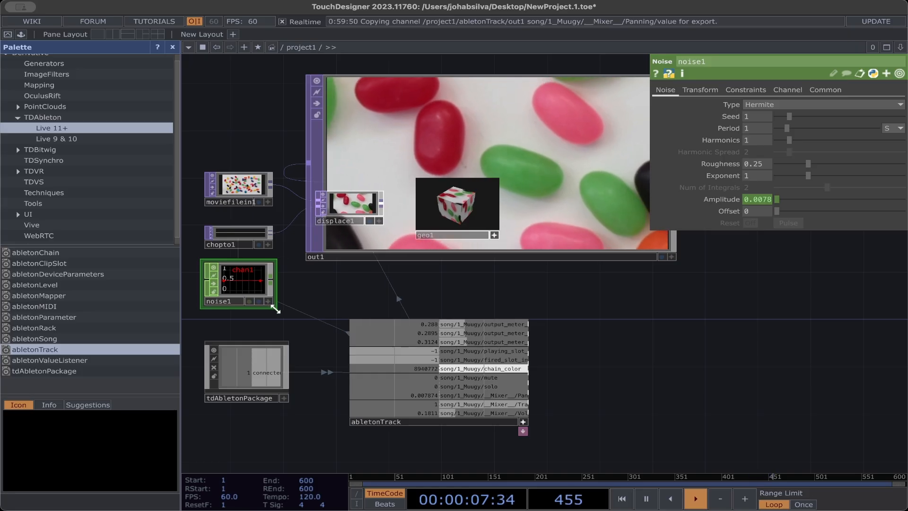
left_click_drag(276, 309, 315, 330)
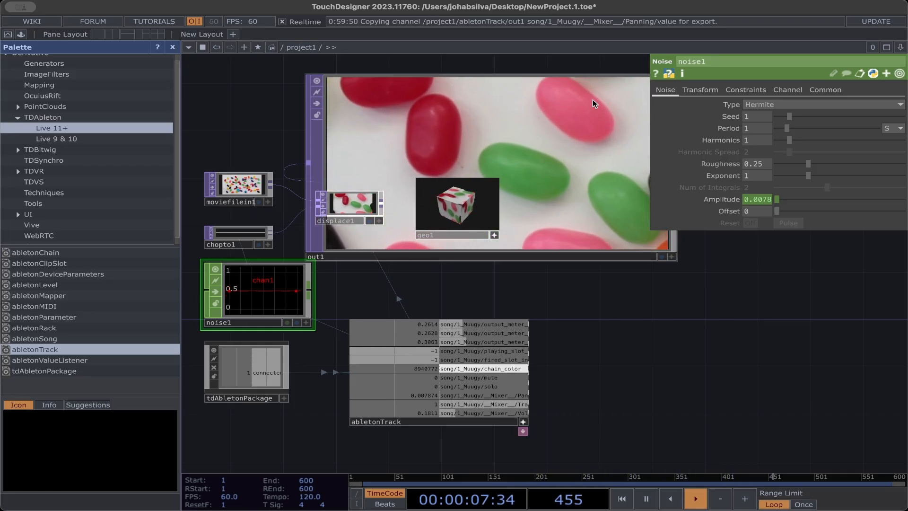
Set noise1's Period to 2.25, Type to Brownian, Seed to 2.1 and Num of Integrals to 2.
mouse_move(787, 127)
left_mouse_down()
mouse_move(830, 128)
mouse_move(798, 133)
mouse_move(824, 115)
mouse_move(788, 115)
left_mouse_up()
left_click(801, 104)
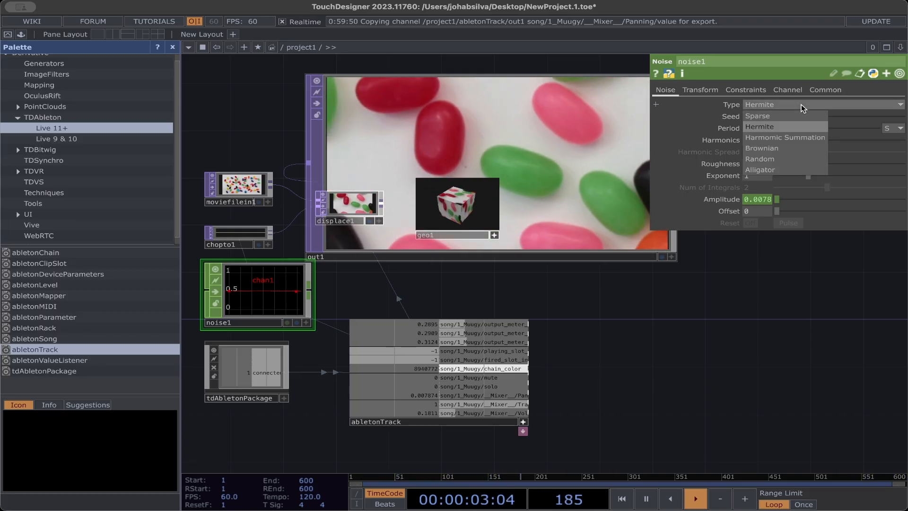
left_click(780, 148)
left_click_drag(787, 116, 803, 116)
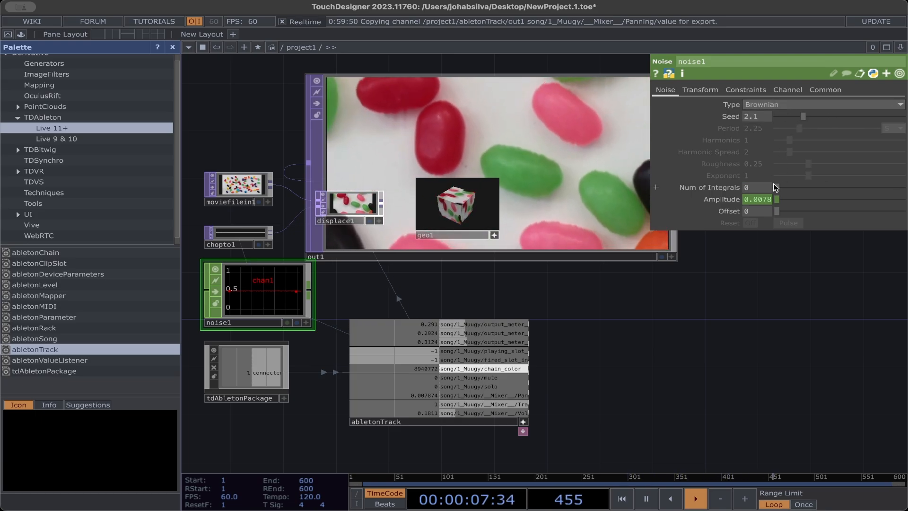
left_click_drag(774, 184, 829, 183)
mouse_move(776, 211)
left_mouse_down()
mouse_move(833, 210)
mouse_move(773, 211)
left_mouse_up()
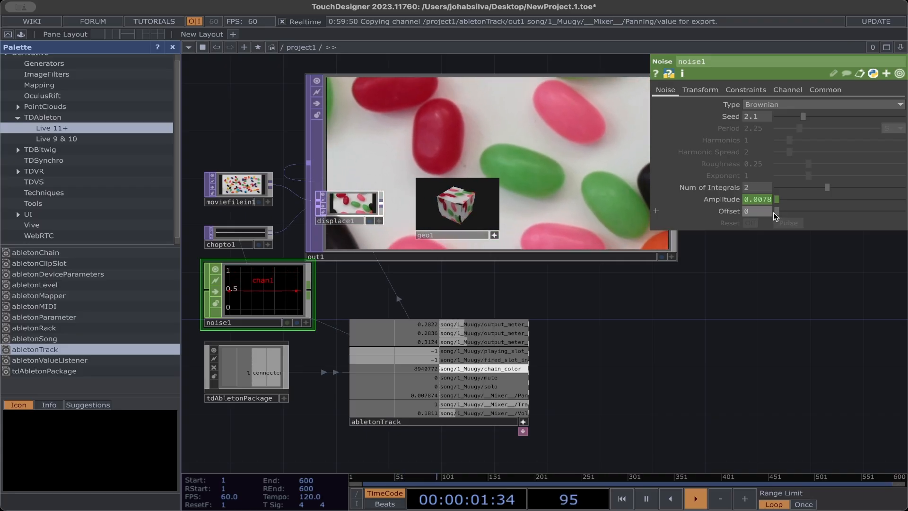